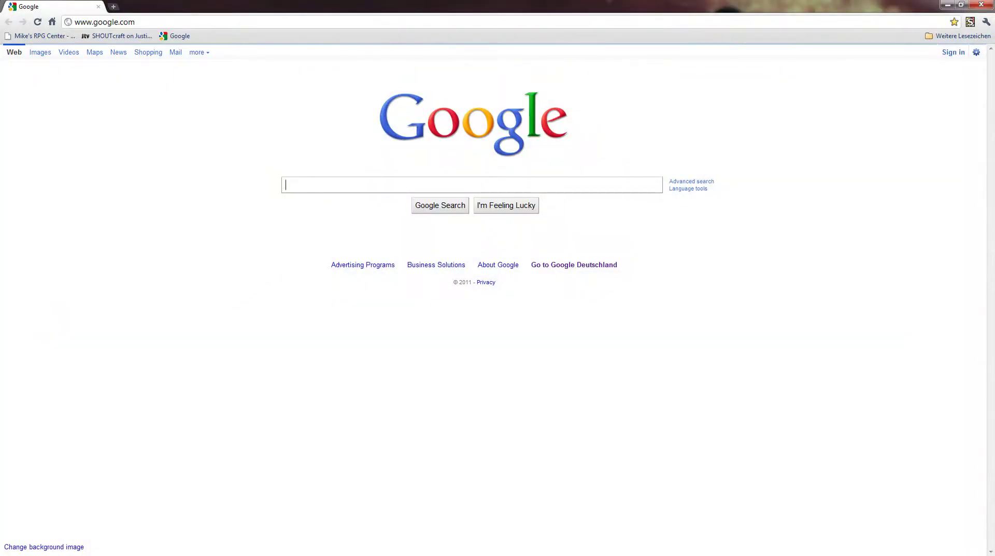
Search Google for DOSBox and open the official DOSBox website from the results.
{"action": "type", "text": "DOs"}
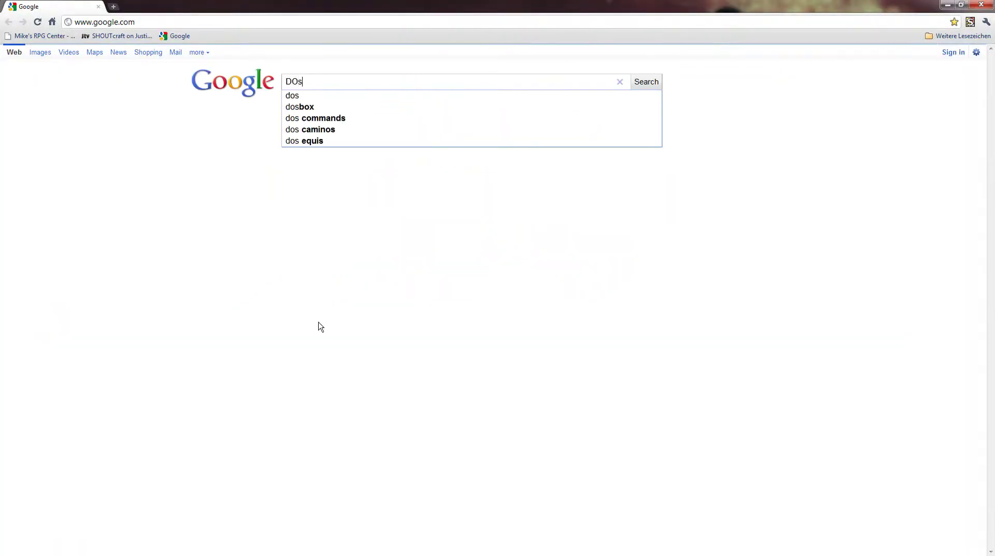
{"action": "key", "text": "BackSpace"}
{"action": "type", "text": "SB"}
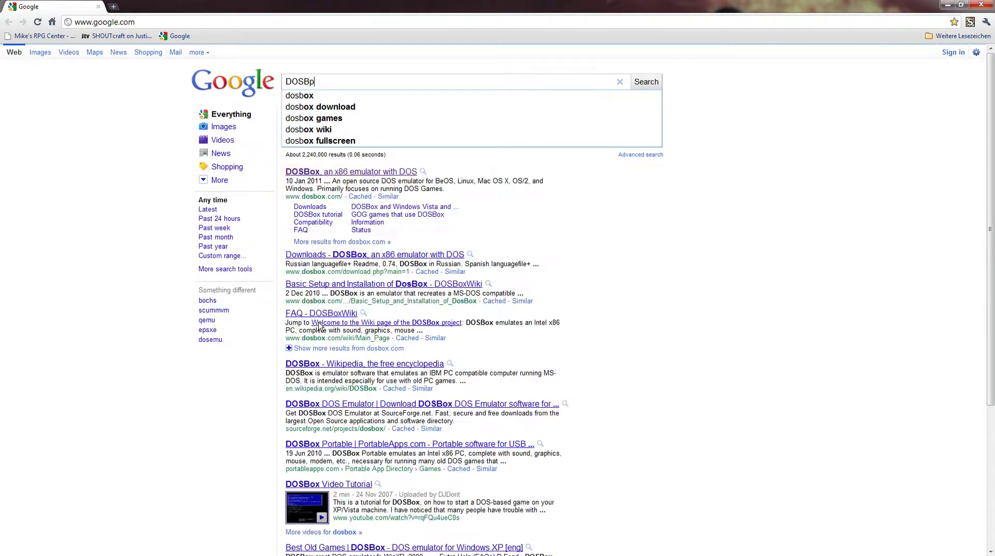
{"action": "type", "text": "ox"}
{"action": "key", "text": "Return"}
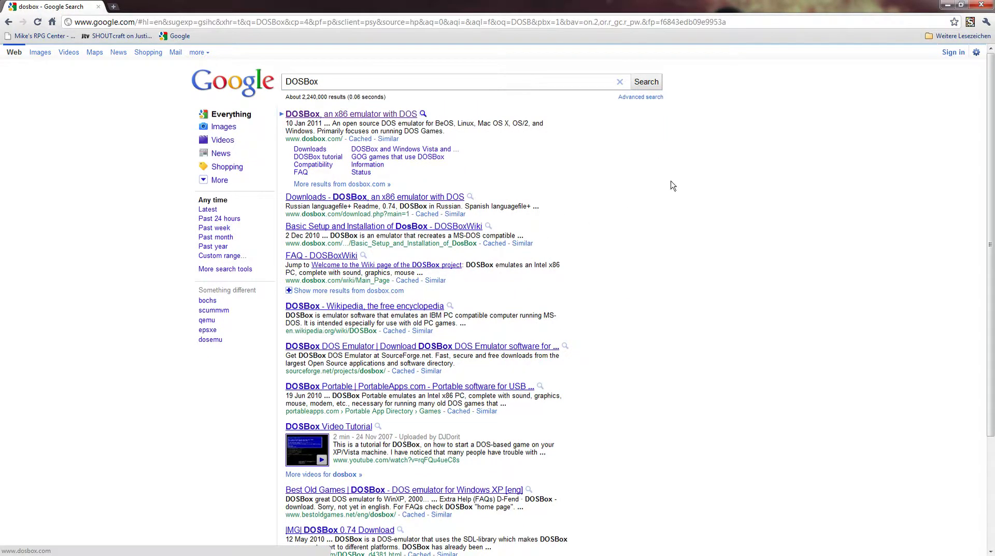
{"action": "left_click", "coordinate": [386, 116]}
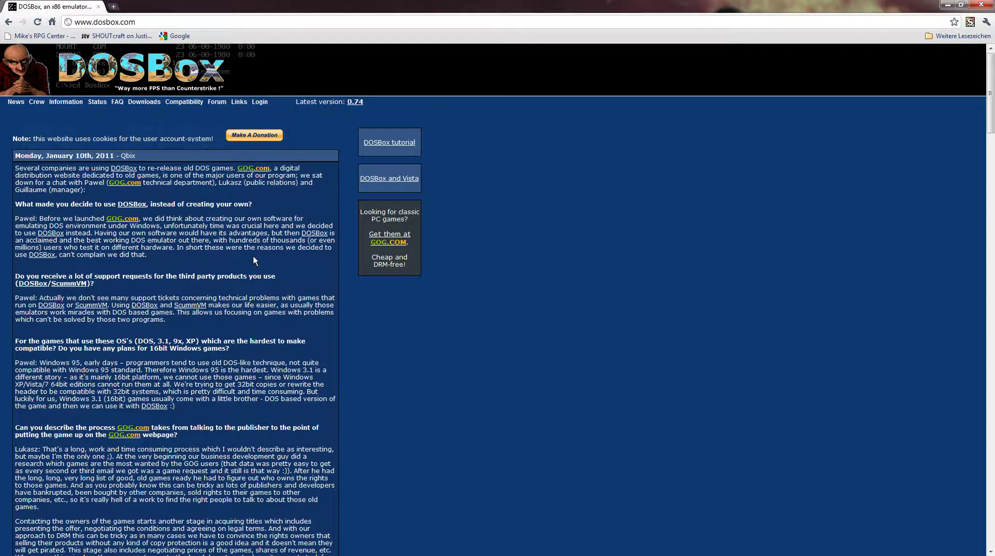
Download the Windows Win32 installer of DOSBox 0.74, save it to the desktop, and close the download page.
{"action": "left_click", "coordinate": [141, 104]}
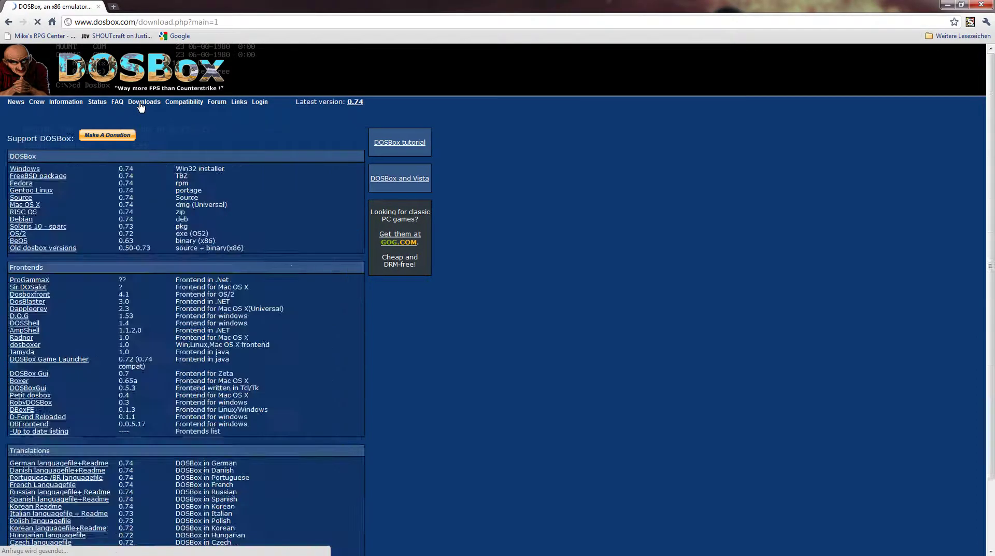
{"action": "left_click", "coordinate": [18, 169]}
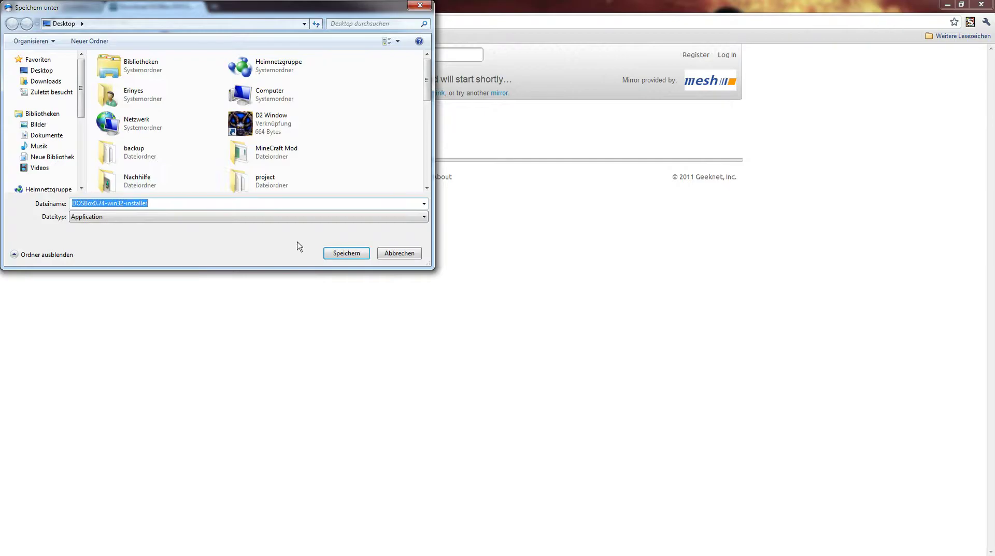
{"action": "left_click", "coordinate": [346, 253]}
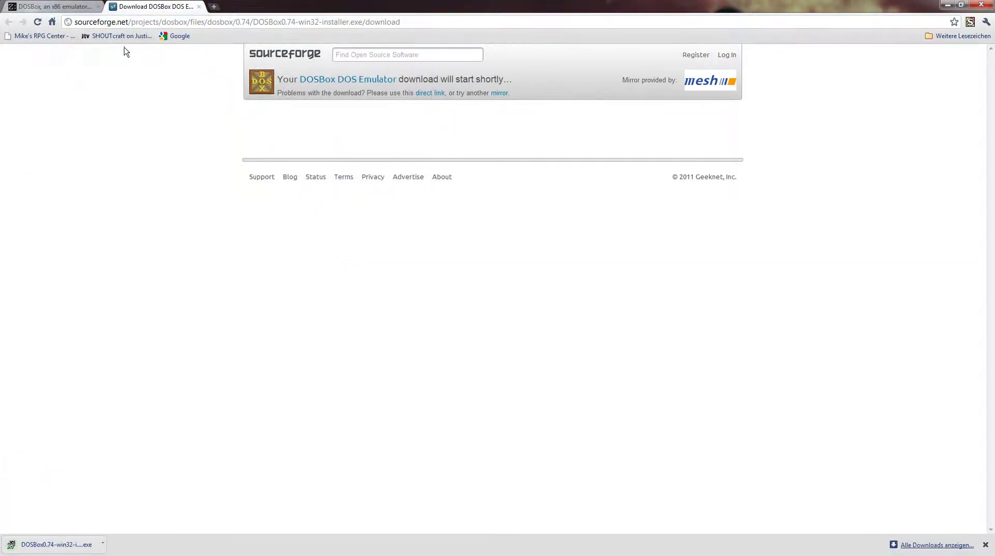
{"action": "middle_click", "coordinate": [143, 11]}
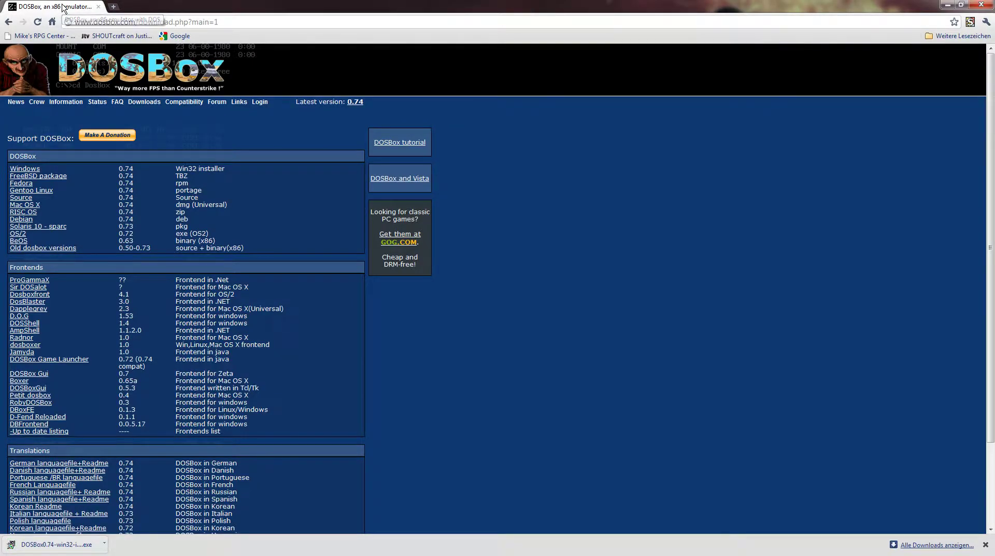
Browse the DOSBox game compatibility list for titles starting with A and I.
{"action": "left_click", "coordinate": [178, 104]}
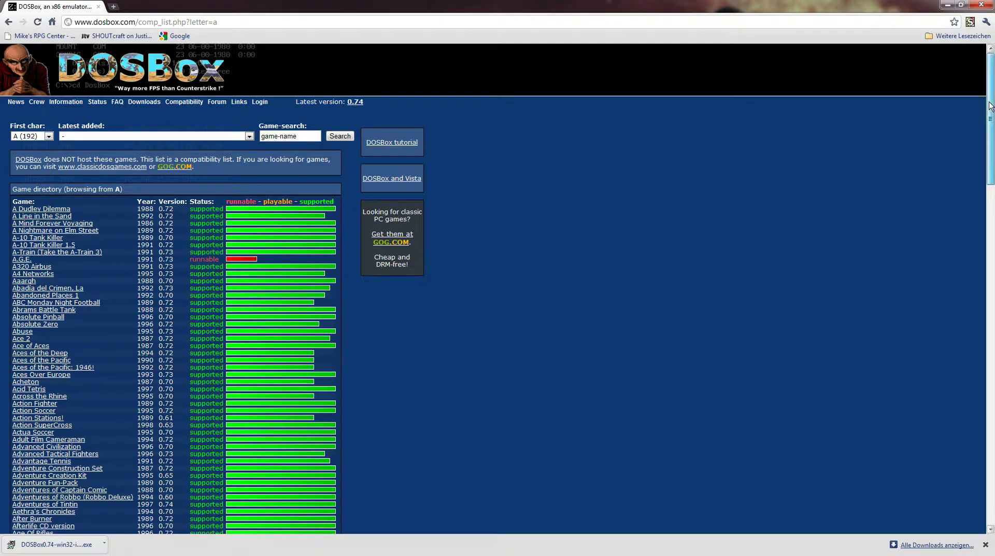
{"action": "left_click_drag", "start_coordinate": [987, 107], "coordinate": [918, 108]}
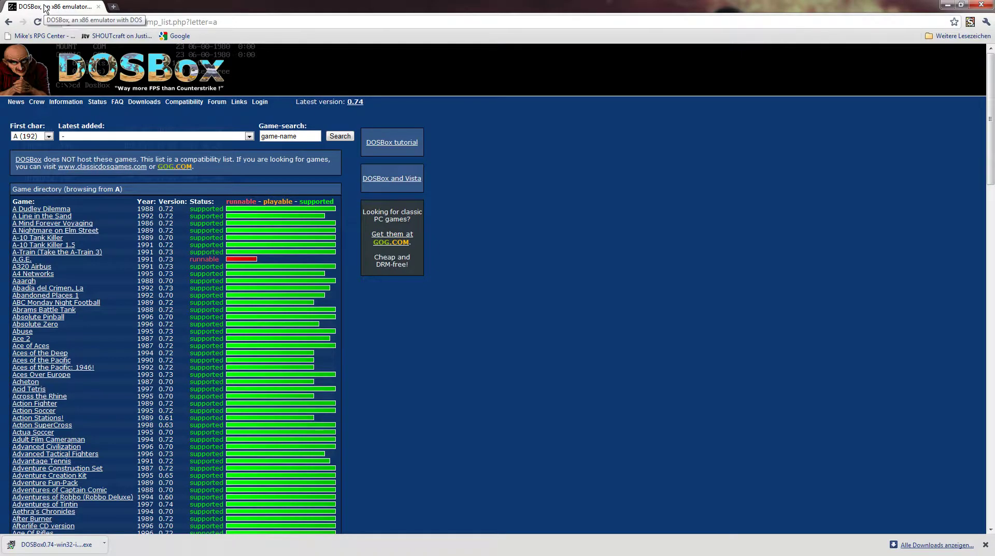
{"action": "left_click", "coordinate": [32, 136]}
{"action": "left_click", "coordinate": [26, 213]}
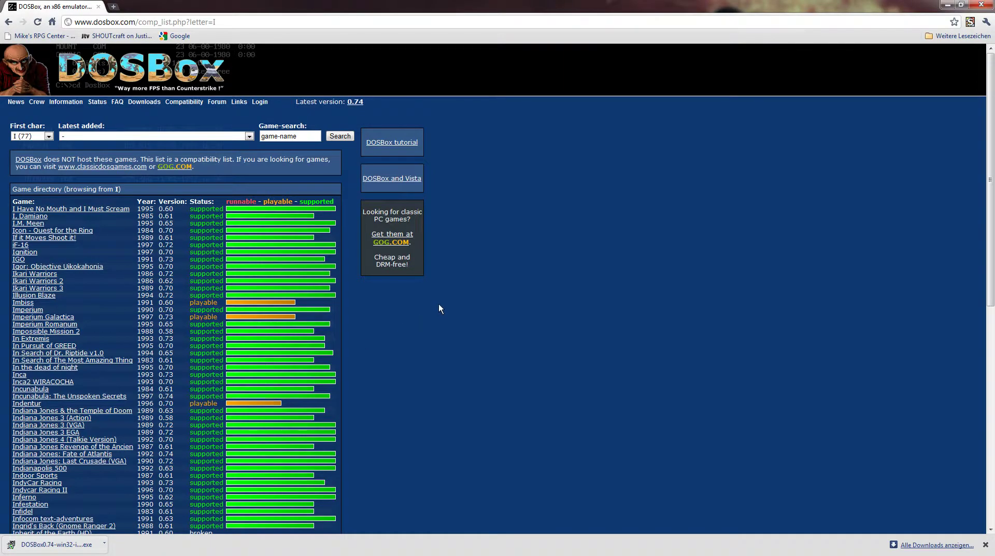
Close the browser and run the DOSBox 0.74 installer from the desktop, allowing it past the security warning.
{"action": "left_click", "coordinate": [981, 5]}
{"action": "left_click_drag", "start_coordinate": [32, 16], "coordinate": [93, 59]}
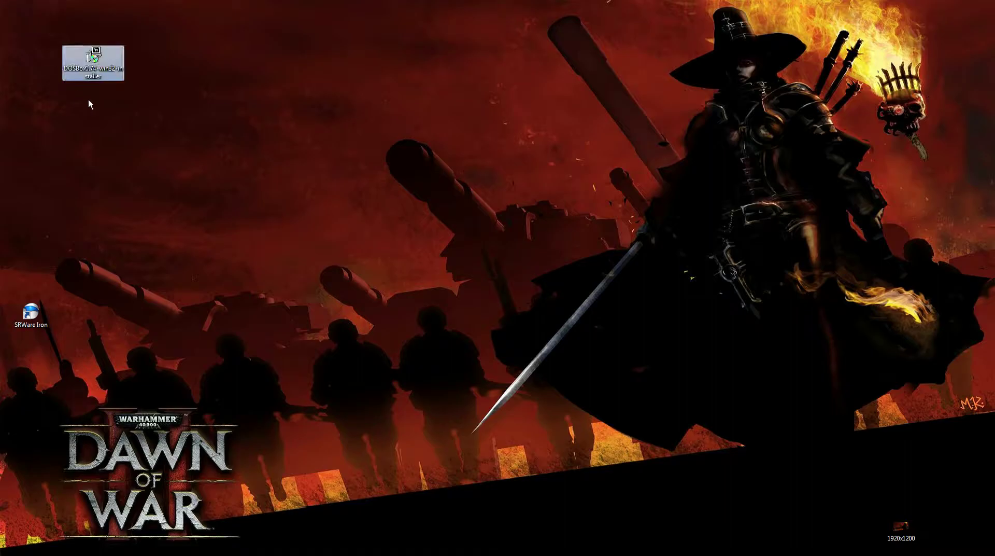
{"action": "double_click", "coordinate": [97, 62]}
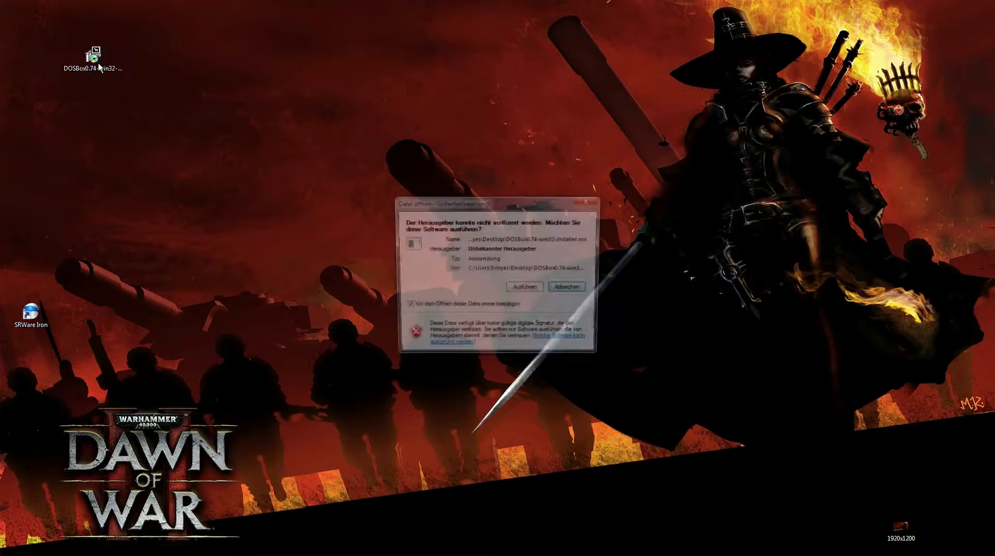
{"action": "left_click", "coordinate": [526, 288]}
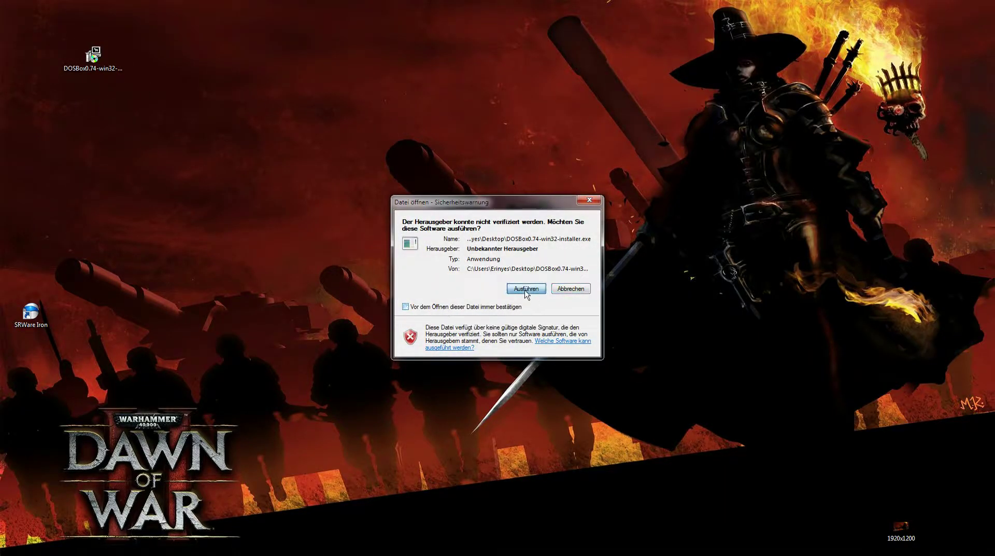
Continue through the DOSBox setup with the Core files and Desktop Shortcut components selected.
{"action": "left_click", "coordinate": [585, 341]}
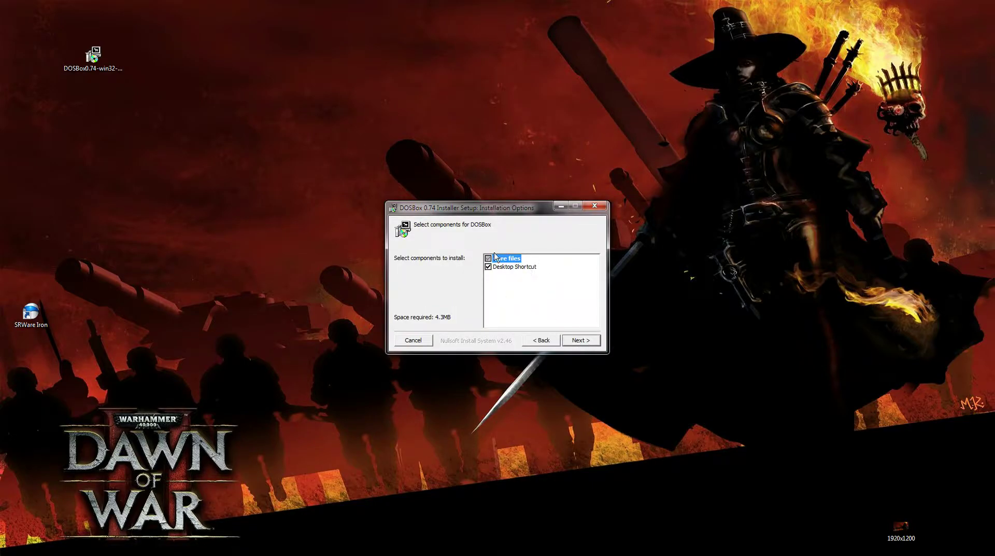
{"action": "left_click_drag", "start_coordinate": [498, 210], "coordinate": [438, 191]}
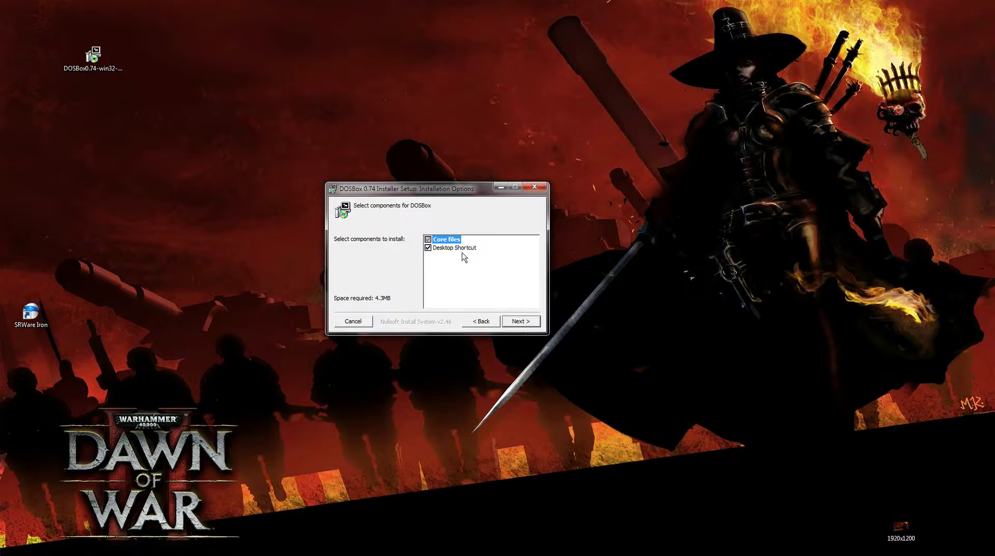
{"action": "left_click", "coordinate": [521, 321]}
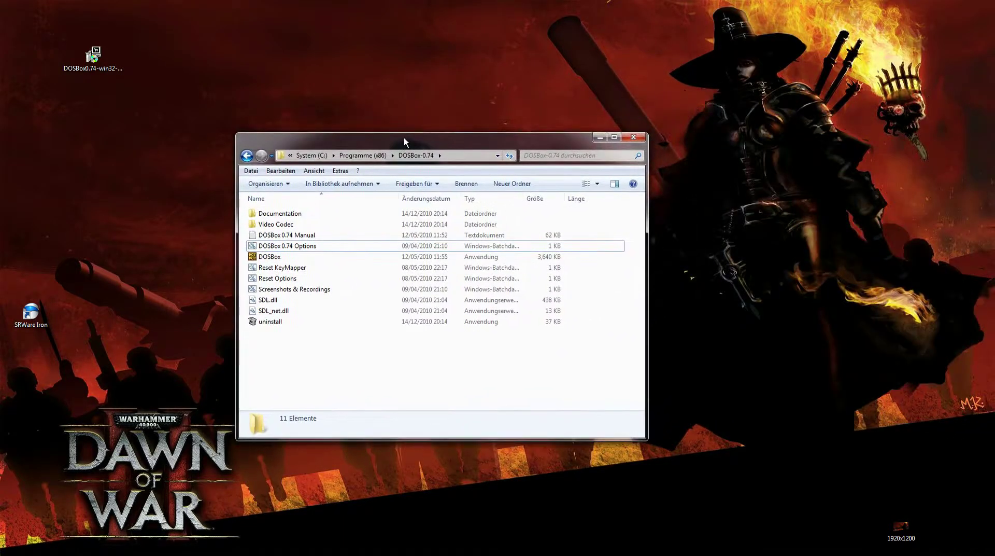
Open the configuration file through DOSBox 0.74 Options in the DOSBox-0.74 folder and maximize its editor window.
{"action": "double_click", "coordinate": [296, 246]}
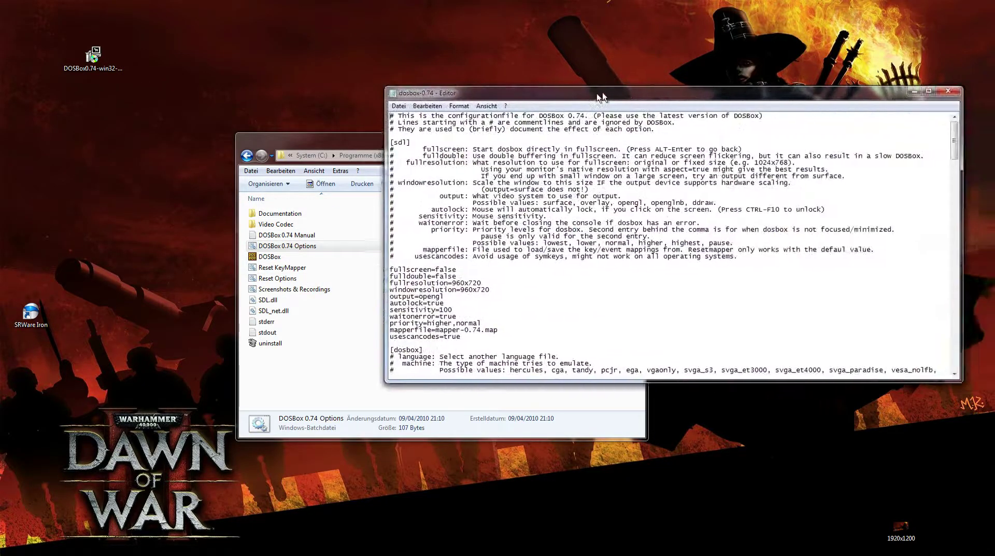
{"action": "left_click_drag", "start_coordinate": [299, 148], "coordinate": [185, 163]}
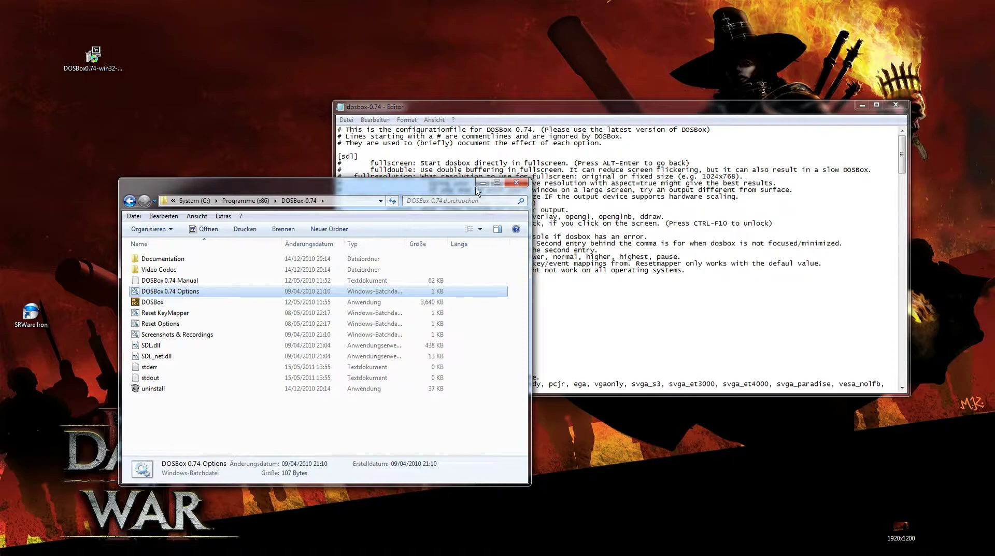
{"action": "left_click", "coordinate": [539, 152]}
{"action": "left_click_drag", "start_coordinate": [601, 111], "coordinate": [521, 115]}
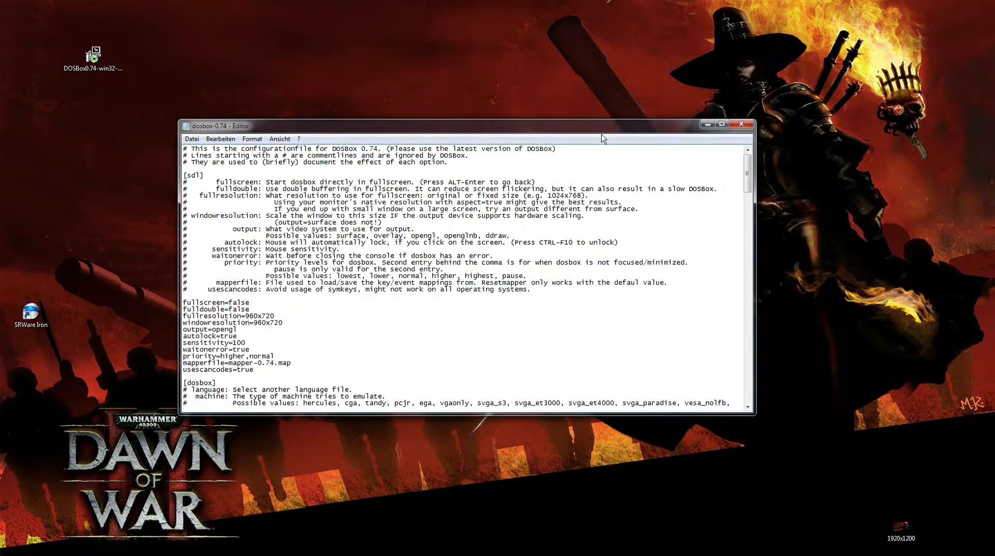
{"action": "double_click", "coordinate": [720, 116]}
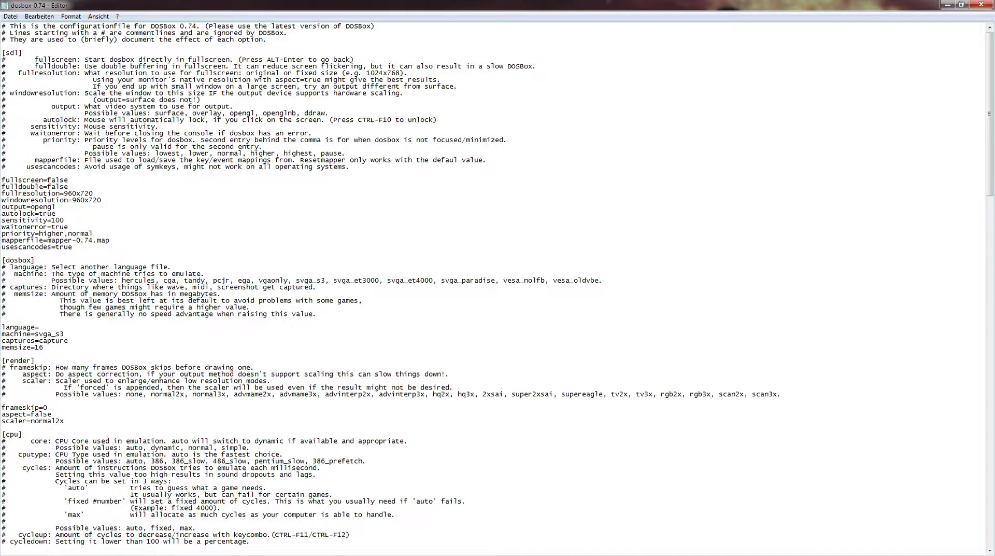
Review the fullresolution, windowresolution and output settings in the [sdl] section of the configuration file.
{"action": "left_click_drag", "start_coordinate": [73, 200], "coordinate": [102, 200]}
{"action": "left_click", "coordinate": [99, 200]}
{"action": "left_click_drag", "start_coordinate": [89, 200], "coordinate": [102, 200]}
{"action": "left_click", "coordinate": [93, 193]}
{"action": "left_click_drag", "start_coordinate": [71, 200], "coordinate": [102, 199]}
{"action": "left_click", "coordinate": [55, 213]}
{"action": "left_click_drag", "start_coordinate": [72, 199], "coordinate": [102, 199]}
{"action": "left_click", "coordinate": [102, 199]}
{"action": "left_click_drag", "start_coordinate": [31, 206], "coordinate": [55, 206]}
{"action": "left_click", "coordinate": [56, 207]}
{"action": "left_click_drag", "start_coordinate": [30, 206], "coordinate": [56, 206]}
{"action": "left_click", "coordinate": [56, 206]}
Review the frameskip, aspect and scaler settings in the [render] section.
{"action": "left_click_drag", "start_coordinate": [986, 100], "coordinate": [986, 162]}
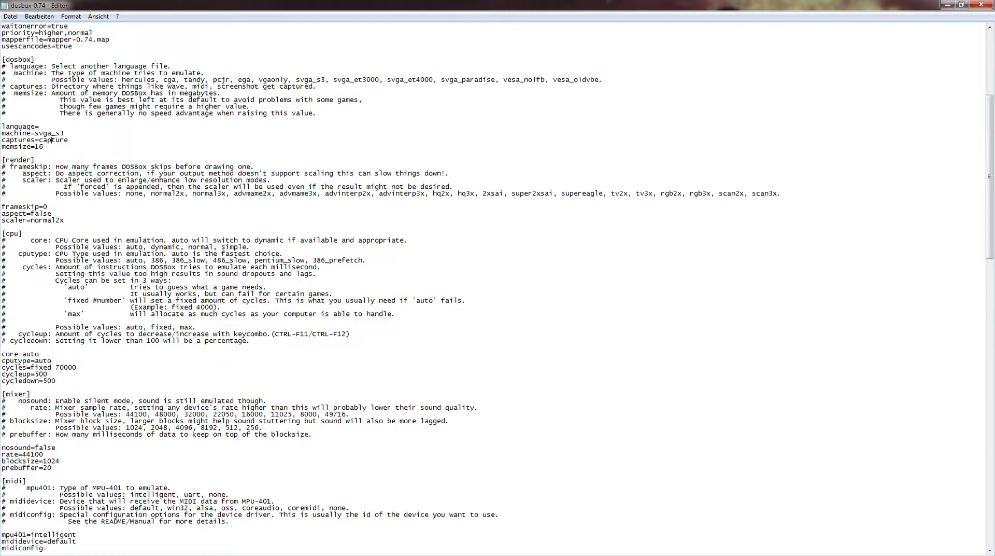
{"action": "scroll", "coordinate": [497, 287], "scroll_direction": "down", "scroll_amount": 5}
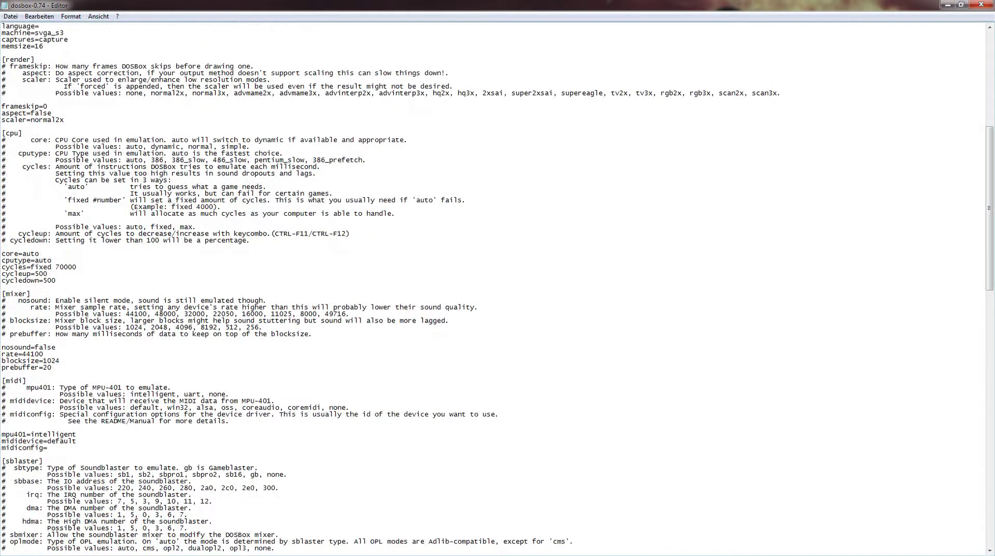
{"action": "scroll", "coordinate": [497, 287], "scroll_direction": "down", "scroll_amount": 3}
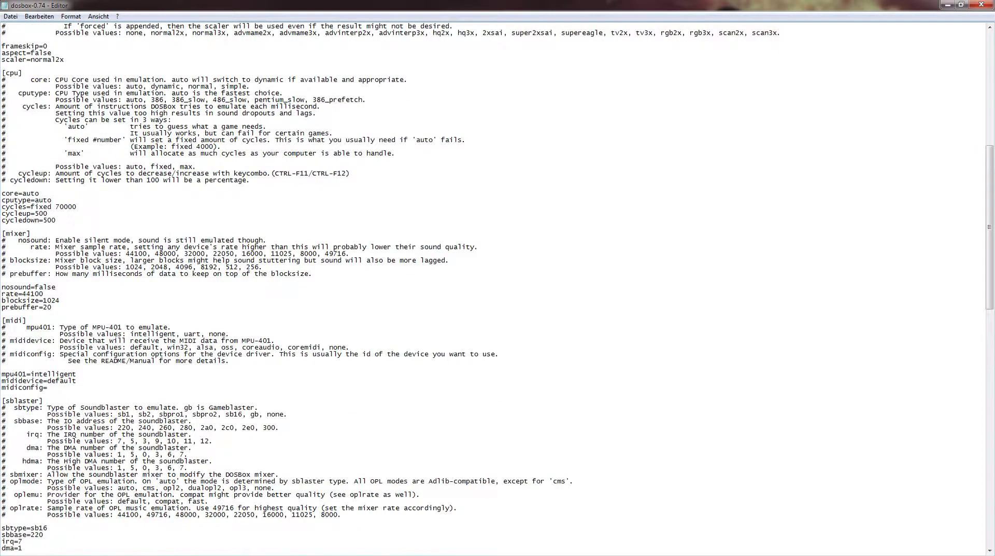
{"action": "scroll", "coordinate": [498, 287], "scroll_direction": "up", "scroll_amount": 2}
{"action": "key", "text": "shift+Up"}
{"action": "key", "text": "shift+Up"}
{"action": "key", "text": "shift+Home"}
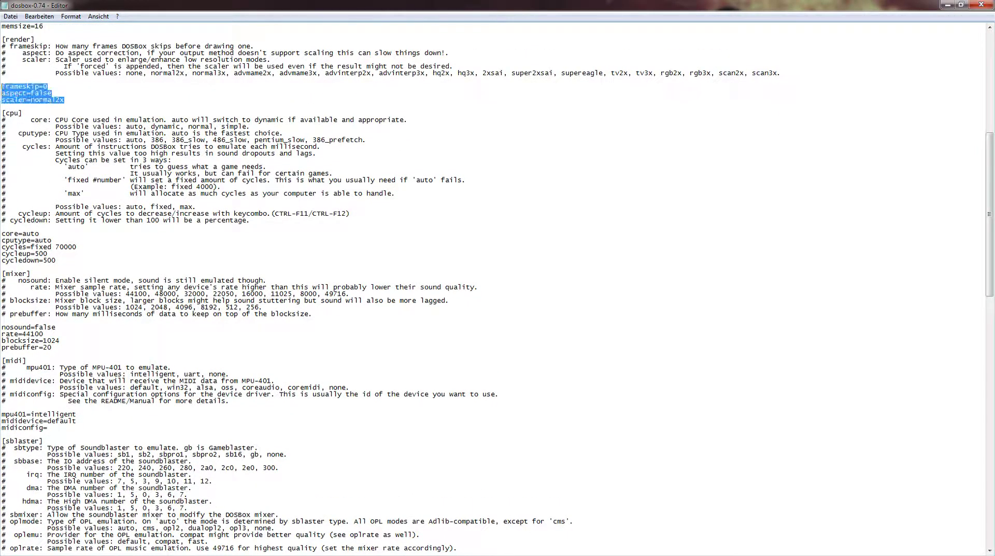
{"action": "key", "text": "Right"}
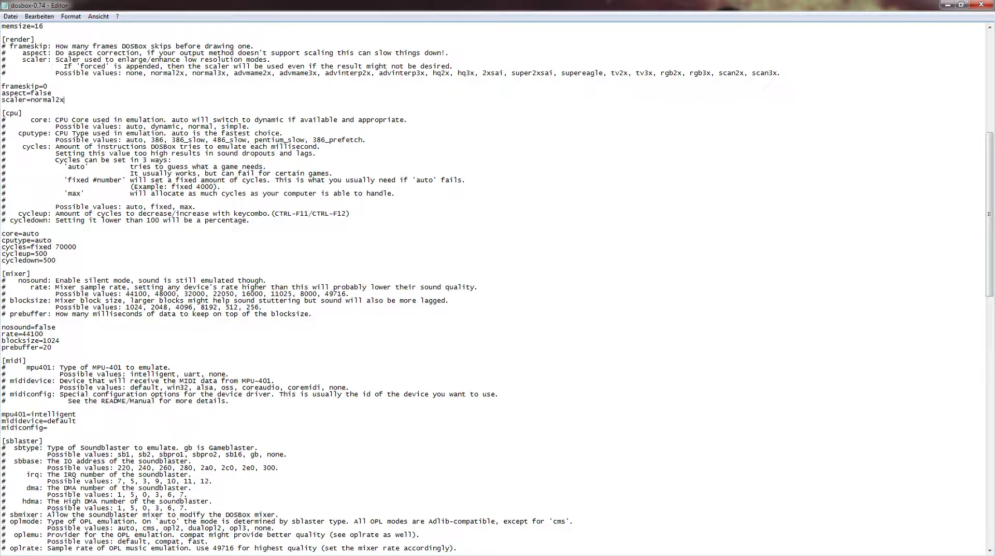
Review the core and cputype settings in the [cpu] section together with their possible values.
{"action": "scroll", "coordinate": [498, 287], "scroll_direction": "down", "scroll_amount": 3}
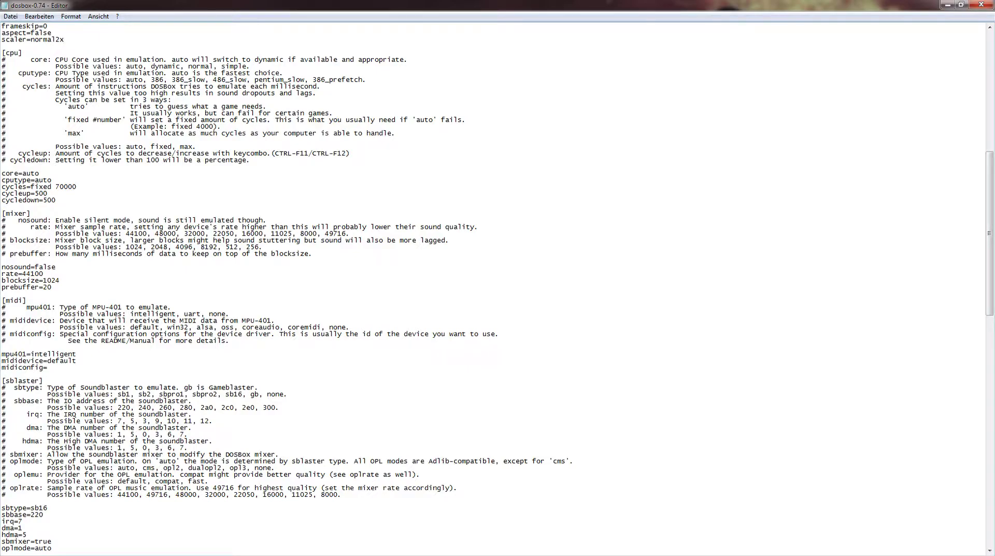
{"action": "double_click", "coordinate": [32, 173]}
{"action": "double_click", "coordinate": [26, 180]}
{"action": "left_click", "coordinate": [23, 173]}
{"action": "left_click_drag", "start_coordinate": [126, 66], "coordinate": [246, 66]}
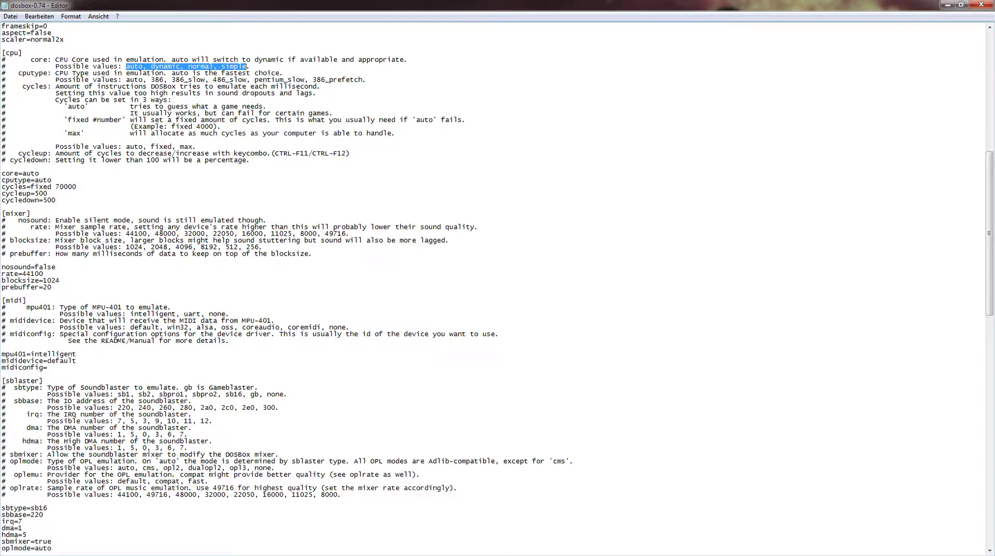
{"action": "left_click_drag", "start_coordinate": [130, 79], "coordinate": [367, 80]}
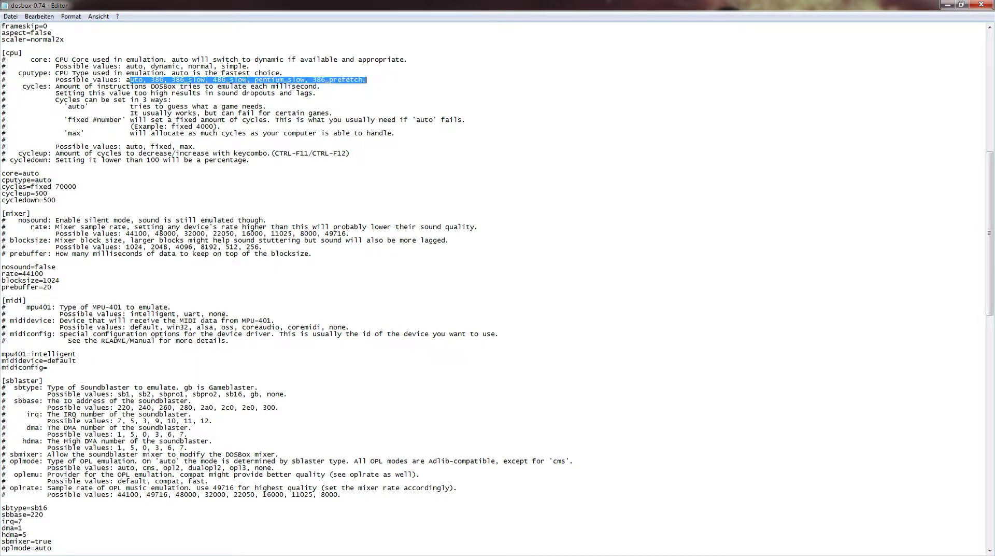
{"action": "left_click", "coordinate": [230, 80]}
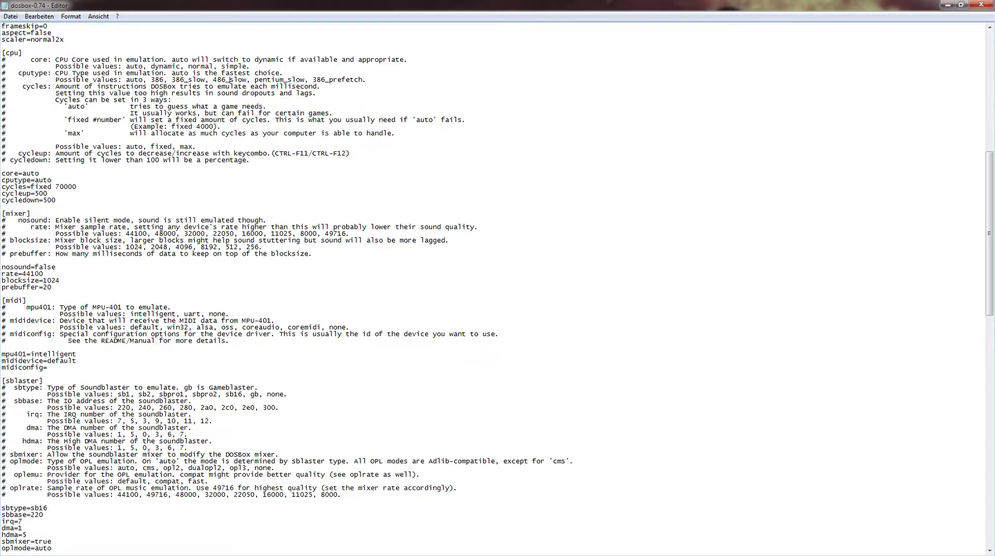
{"action": "left_click_drag", "start_coordinate": [151, 67], "coordinate": [188, 66]}
{"action": "left_click_drag", "start_coordinate": [125, 67], "coordinate": [150, 67]}
{"action": "double_click", "coordinate": [31, 173]}
{"action": "double_click", "coordinate": [43, 180]}
{"action": "left_click", "coordinate": [39, 173]}
Examine the cycles line in the [cpu] section, including its mode and number.
{"action": "left_click_drag", "start_coordinate": [31, 187], "coordinate": [2, 187]}
{"action": "left_click", "coordinate": [64, 187]}
{"action": "key", "text": "Home"}
{"action": "key", "text": "shift+End"}
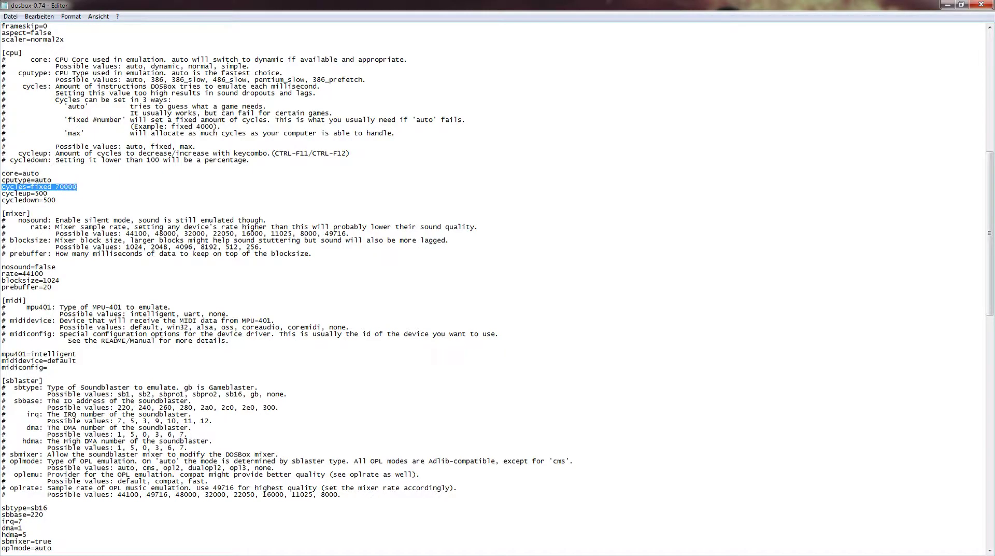
{"action": "key", "text": "Right"}
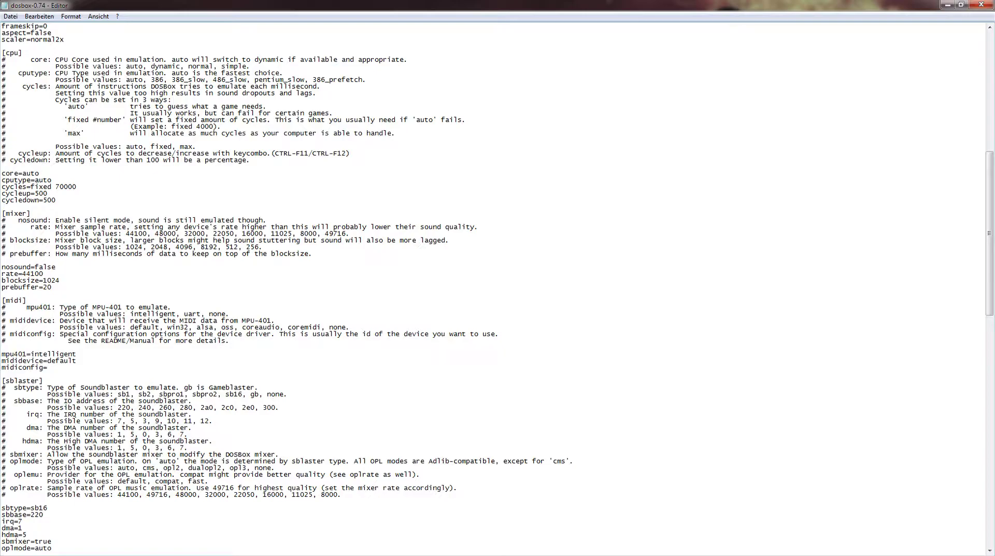
{"action": "key", "text": "Left"}
{"action": "key", "text": "Left"}
{"action": "key", "text": "Left"}
{"action": "key", "text": "shift+Left"}
{"action": "key", "text": "shift+Left"}
{"action": "left_click", "coordinate": [39, 173]}
{"action": "key", "text": "shift+Right"}
{"action": "key", "text": "shift+Right"}
{"action": "key", "text": "End"}
{"action": "key", "text": "shift+End"}
{"action": "key", "text": "Right"}
Check the cycleup and cycledown values in the [cpu] section.
{"action": "left_click_drag", "start_coordinate": [34, 192], "coordinate": [55, 200]}
{"action": "left_click", "coordinate": [47, 193]}
{"action": "key", "text": "shift+Left"}
{"action": "key", "text": "shift+Left"}
{"action": "key", "text": "shift+Left"}
Read the description of the auto cycles mode and compare it with the fixed value on the cycles line.
{"action": "left_click", "coordinate": [76, 187]}
{"action": "left_click_drag", "start_coordinate": [30, 180], "coordinate": [43, 180]}
{"action": "key", "text": "Left"}
{"action": "left_click_drag", "start_coordinate": [31, 187], "coordinate": [52, 187]}
{"action": "left_click_drag", "start_coordinate": [65, 106], "coordinate": [260, 106]}
{"action": "left_click", "coordinate": [97, 113]}
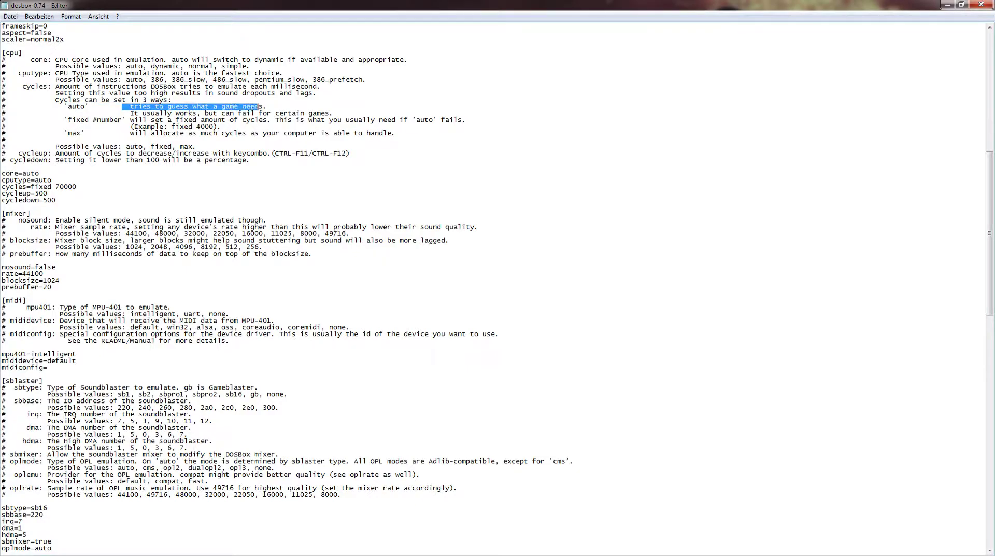
{"action": "left_click", "coordinate": [275, 113]}
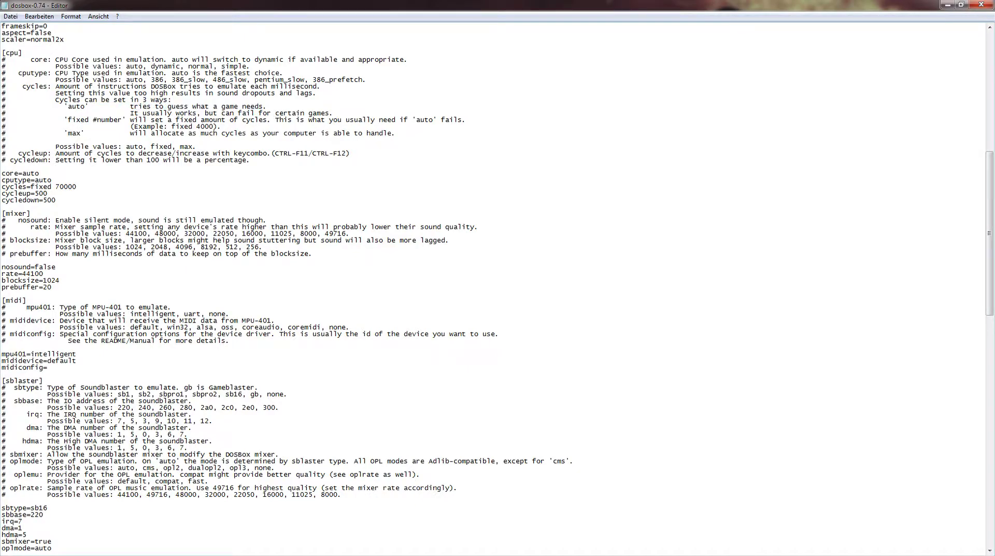
{"action": "left_click_drag", "start_coordinate": [127, 113], "coordinate": [334, 113]}
{"action": "left_click", "coordinate": [39, 173]}
{"action": "double_click", "coordinate": [15, 186]}
{"action": "left_click", "coordinate": [52, 180]}
{"action": "left_click_drag", "start_coordinate": [55, 186], "coordinate": [77, 187]}
{"action": "left_click", "coordinate": [77, 186]}
{"action": "scroll", "coordinate": [497, 288], "scroll_direction": "down", "scroll_amount": 5}
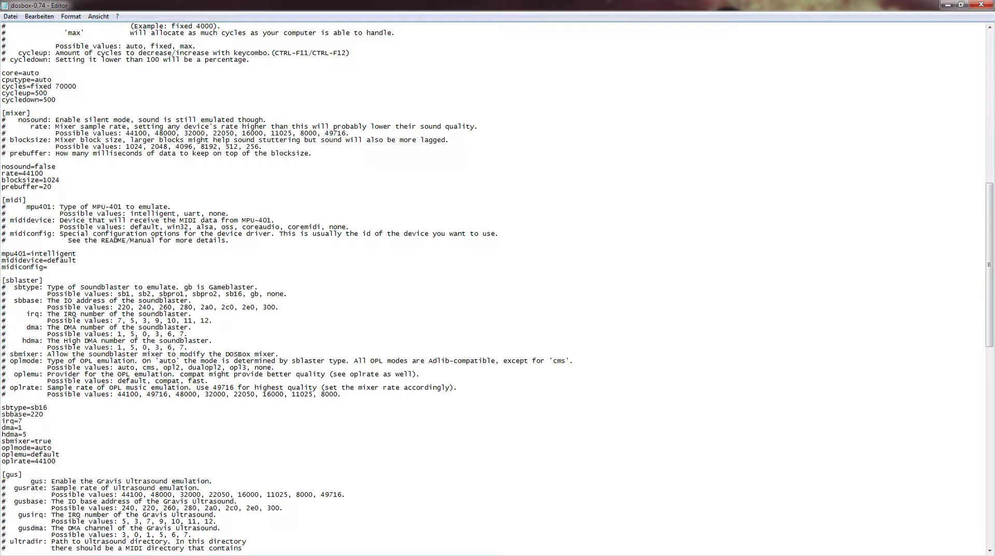
Check the sample rate and the nosound setting in the [mixer] section.
{"action": "left_click_drag", "start_coordinate": [30, 174], "coordinate": [43, 173]}
{"action": "left_click", "coordinate": [43, 174]}
{"action": "left_click_drag", "start_coordinate": [22, 173], "coordinate": [44, 173]}
{"action": "left_click", "coordinate": [56, 167]}
Review the sbbase, irq, dma and hdma values of the emulated Sound Blaster in the [sblaster] section.
{"action": "scroll", "coordinate": [989, 264], "scroll_direction": "down", "scroll_amount": 7}
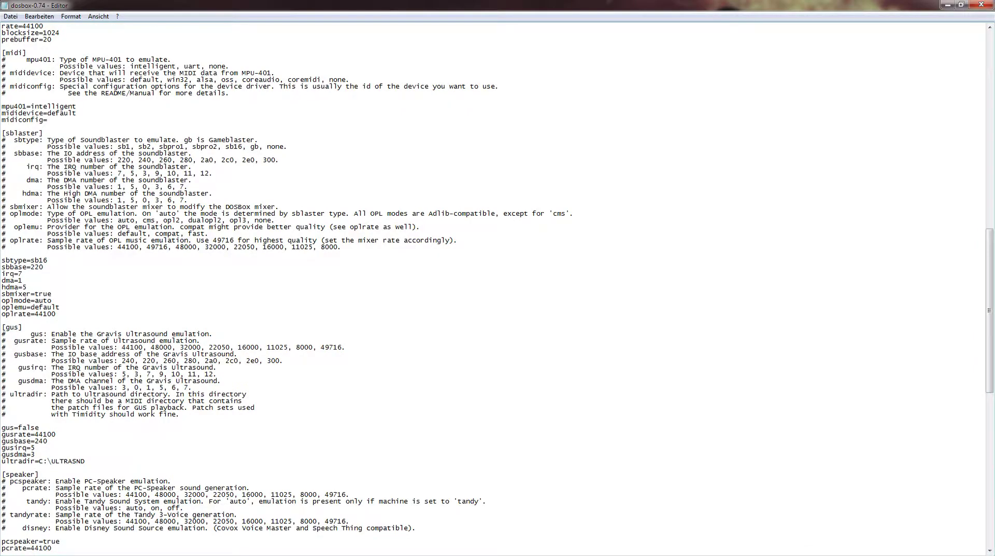
{"action": "scroll", "coordinate": [497, 288], "scroll_direction": "down", "scroll_amount": 1}
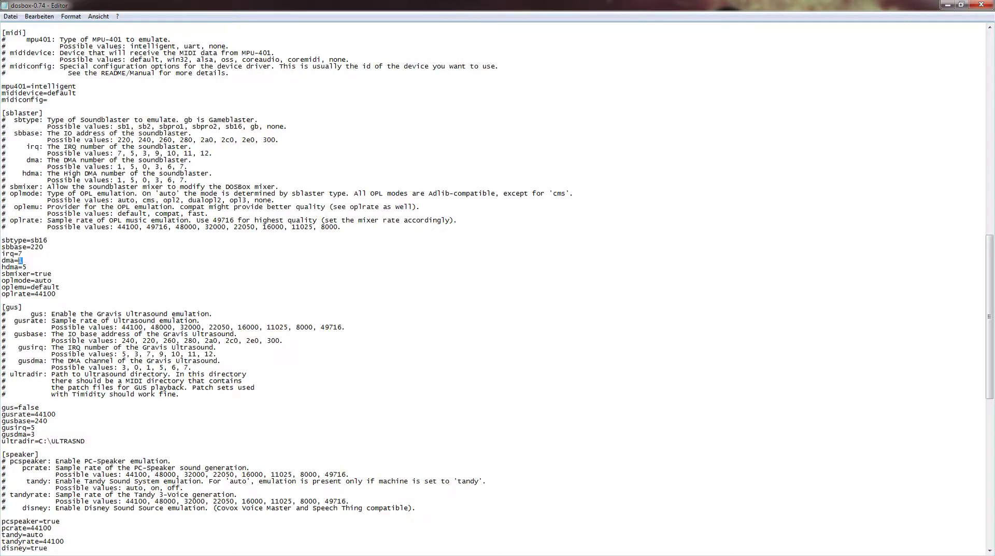
{"action": "left_click_drag", "start_coordinate": [23, 260], "coordinate": [1, 253]}
{"action": "left_click", "coordinate": [22, 253]}
{"action": "left_click_drag", "start_coordinate": [31, 247], "coordinate": [43, 247]}
{"action": "left_click", "coordinate": [23, 254]}
{"action": "double_click", "coordinate": [37, 247]}
{"action": "left_click", "coordinate": [20, 254]}
{"action": "double_click", "coordinate": [20, 260]}
{"action": "left_click", "coordinate": [22, 260]}
{"action": "double_click", "coordinate": [34, 247]}
{"action": "double_click", "coordinate": [21, 253]}
{"action": "double_click", "coordinate": [24, 266]}
{"action": "left_click", "coordinate": [43, 247]}
Look through the remaining sections from [gus] to [ipx] and examine the startup lines under [autoexec].
{"action": "scroll", "coordinate": [497, 287], "scroll_direction": "down", "scroll_amount": 7}
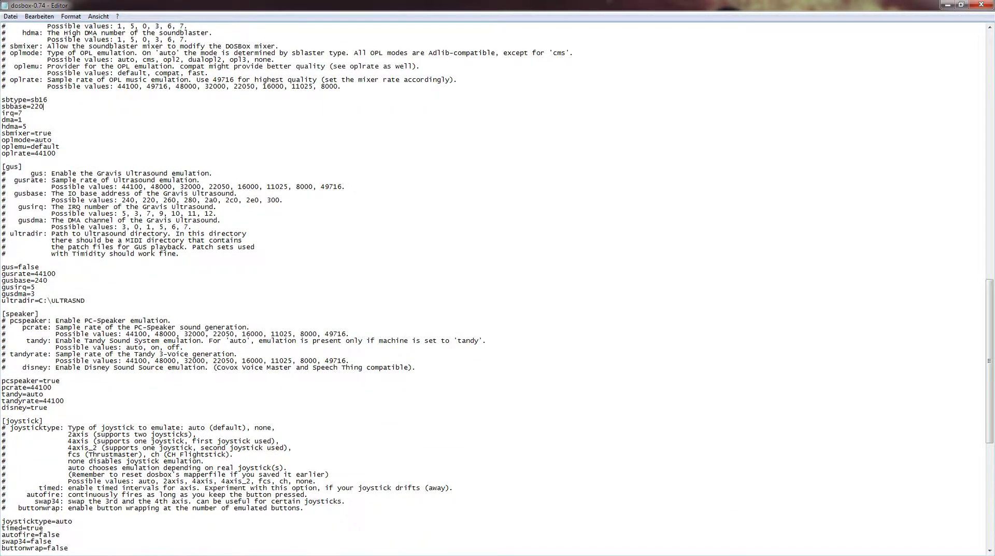
{"action": "scroll", "coordinate": [497, 286], "scroll_direction": "down", "scroll_amount": 5}
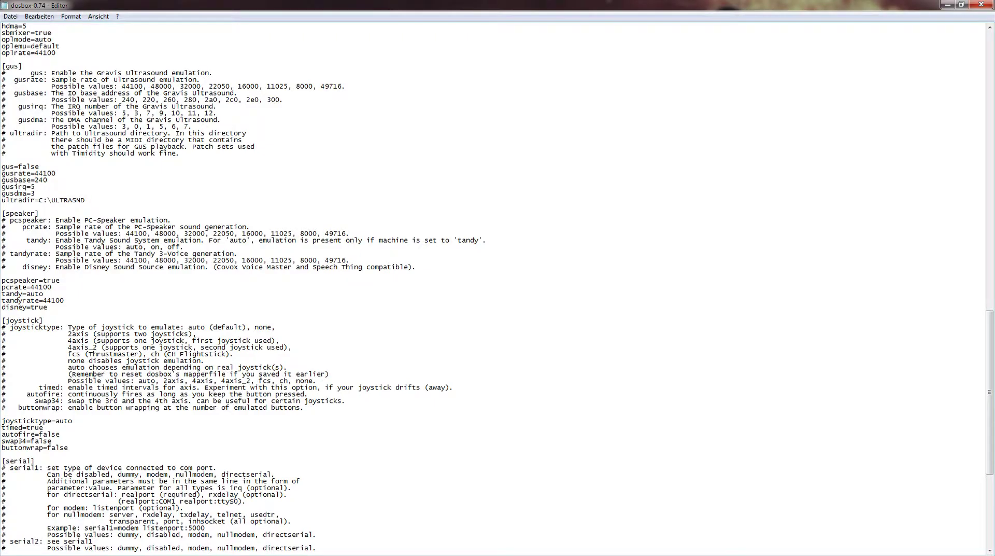
{"action": "scroll", "coordinate": [498, 286], "scroll_direction": "down", "scroll_amount": 9}
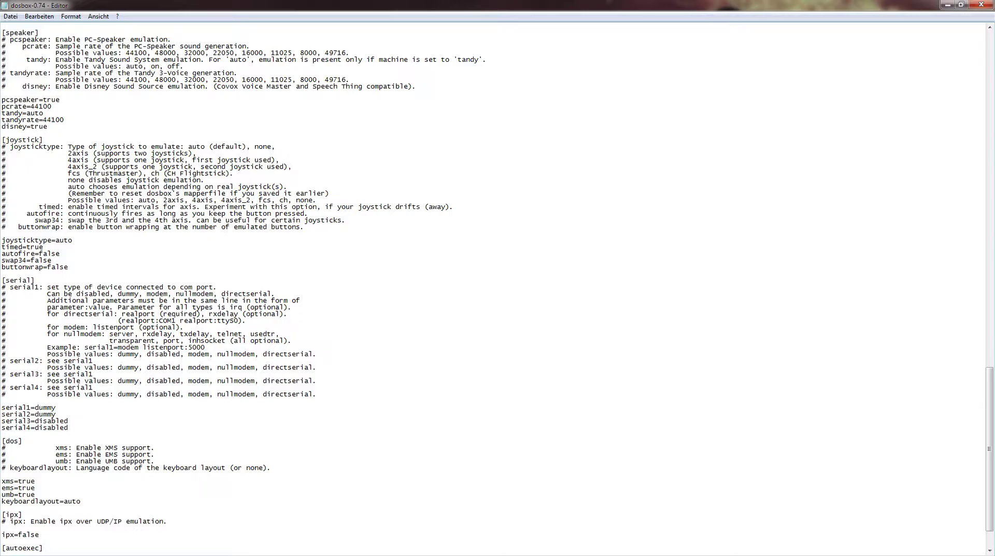
{"action": "scroll", "coordinate": [498, 287], "scroll_direction": "down", "scroll_amount": 2}
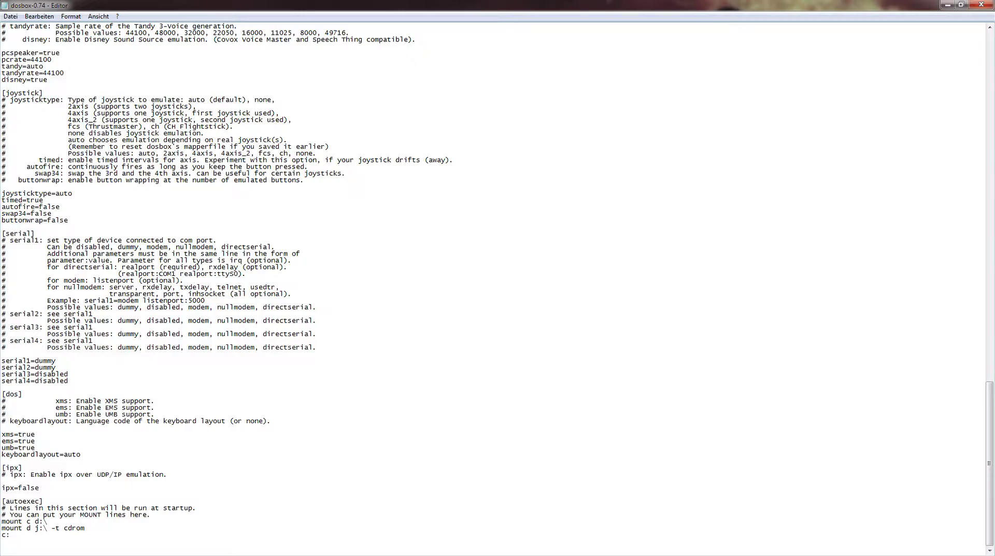
{"action": "key", "text": "shift+Up"}
{"action": "key", "text": "shift+Up"}
{"action": "key", "text": "shift+Up"}
{"action": "key", "text": "shift+Up"}
{"action": "key", "text": "shift+Up"}
{"action": "key", "text": "shift+Home"}
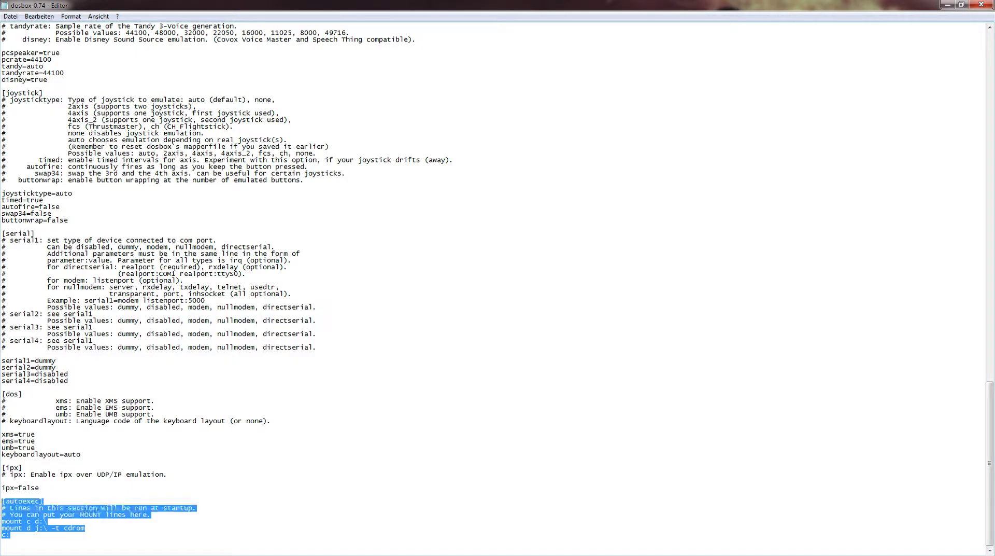
{"action": "left_click", "coordinate": [39, 487]}
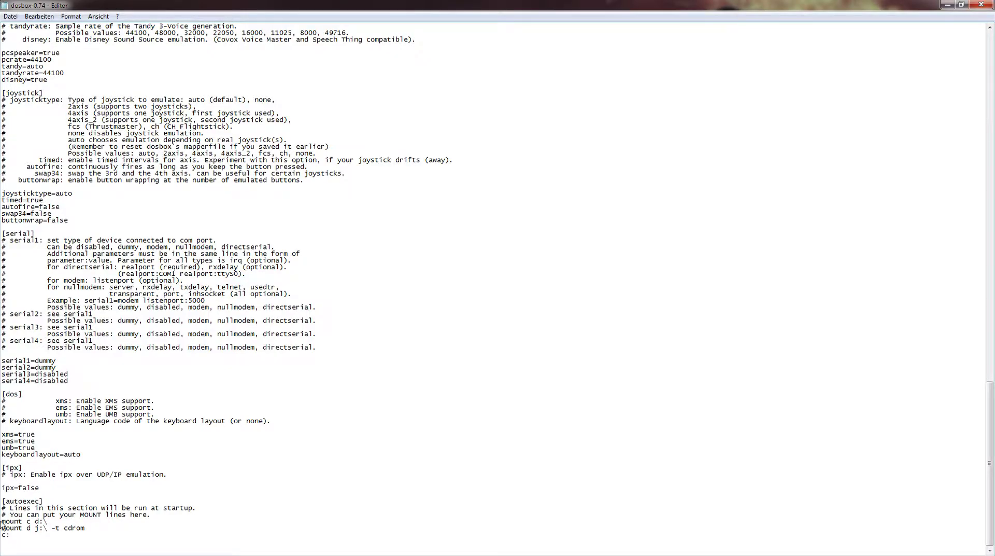
Examine the individual parts of the "mount c d:\" line in the [autoexec] section.
{"action": "key", "text": "shift+Right"}
{"action": "key", "text": "shift+Right"}
{"action": "key", "text": "shift+Right"}
{"action": "key", "text": "shift+Right"}
{"action": "key", "text": "Right"}
{"action": "key", "text": "Right"}
{"action": "key", "text": "shift+Right"}
{"action": "key", "text": "Right"}
{"action": "key", "text": "Right"}
{"action": "key", "text": "shift+Right"}
{"action": "key", "text": "shift+Right"}
{"action": "key", "text": "shift+Right"}
{"action": "key", "text": "Left"}
{"action": "key", "text": "Left"}
{"action": "key", "text": "shift+Left"}
{"action": "key", "text": "Right"}
{"action": "key", "text": "Right"}
{"action": "key", "text": "shift+Right"}
{"action": "key", "text": "shift+Right"}
{"action": "key", "text": "shift+Right"}
{"action": "key", "text": "ctrl+End"}
Compare the source drive in the "mount c d:\" line with the CD-ROM line "mount d j:\ -t cdrom".
{"action": "left_click_drag", "start_coordinate": [47, 521], "coordinate": [34, 521]}
{"action": "key", "text": "Left"}
{"action": "key", "text": "Left"}
{"action": "key", "text": "shift+Left"}
{"action": "left_click_drag", "start_coordinate": [35, 527], "coordinate": [85, 527]}
{"action": "double_click", "coordinate": [29, 527]}
{"action": "key", "text": "shift+Home"}
Skim the whole configuration file once more, from the display settings to the later sections.
{"action": "left_click", "coordinate": [292, 260]}
{"action": "scroll", "coordinate": [293, 260], "scroll_direction": "up", "scroll_amount": 20}
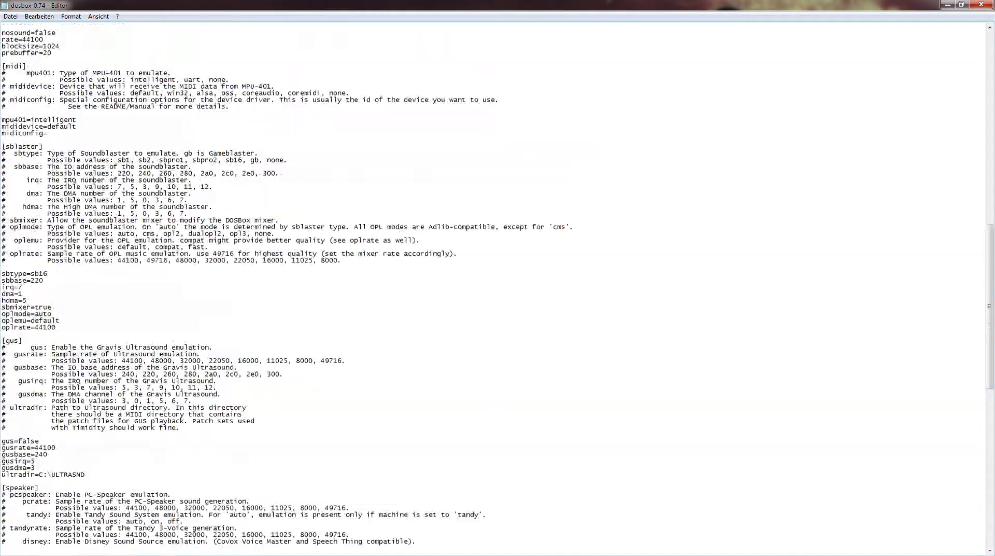
{"action": "scroll", "coordinate": [292, 260], "scroll_direction": "down", "scroll_amount": 1}
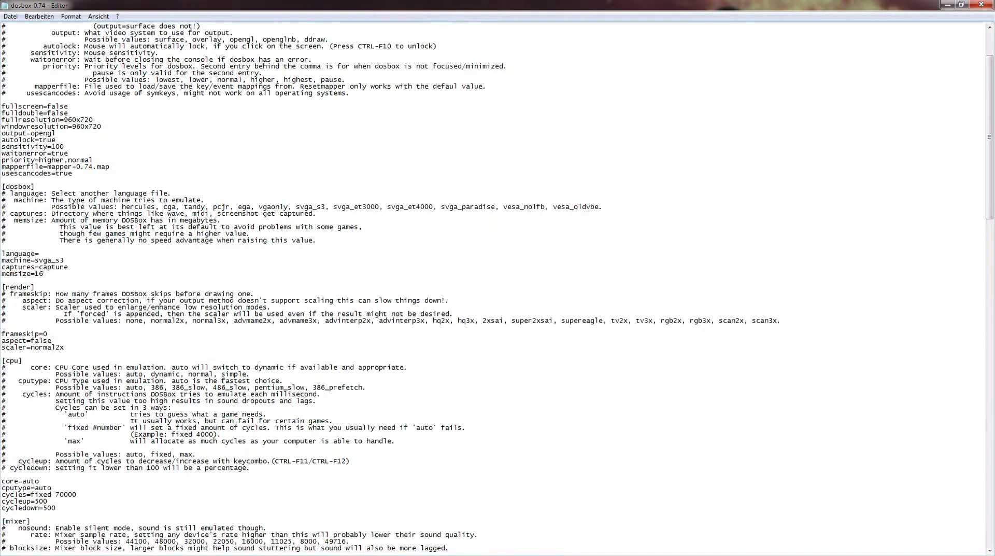
{"action": "scroll", "coordinate": [292, 260], "scroll_direction": "up", "scroll_amount": 4}
{"action": "scroll", "coordinate": [292, 260], "scroll_direction": "down", "scroll_amount": 14}
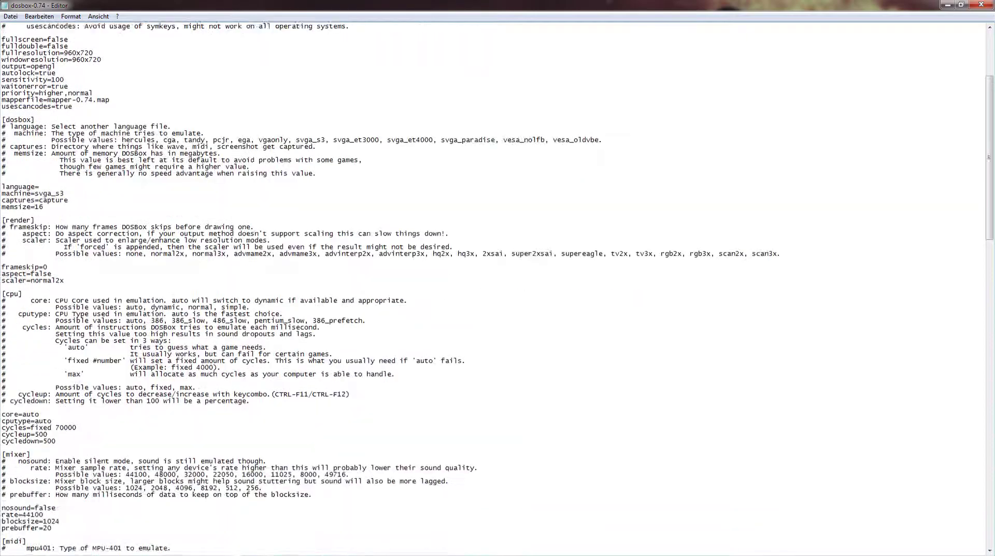
{"action": "scroll", "coordinate": [292, 261], "scroll_direction": "down", "scroll_amount": 2}
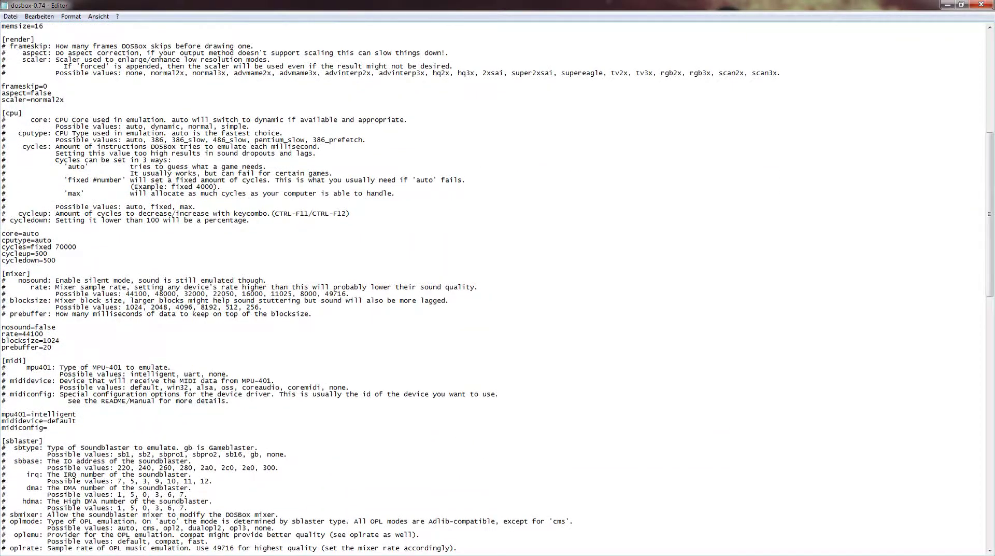
{"action": "left_click_drag", "start_coordinate": [988, 256], "coordinate": [979, 502]}
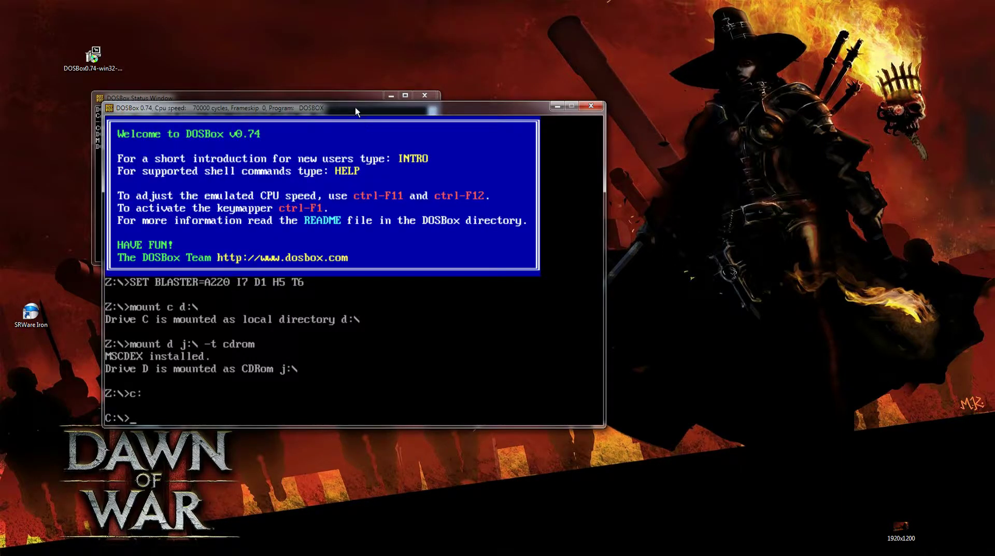
Move the DOSBox window so that the status window behind it can be read.
{"action": "left_click_drag", "start_coordinate": [343, 99], "coordinate": [447, 155]}
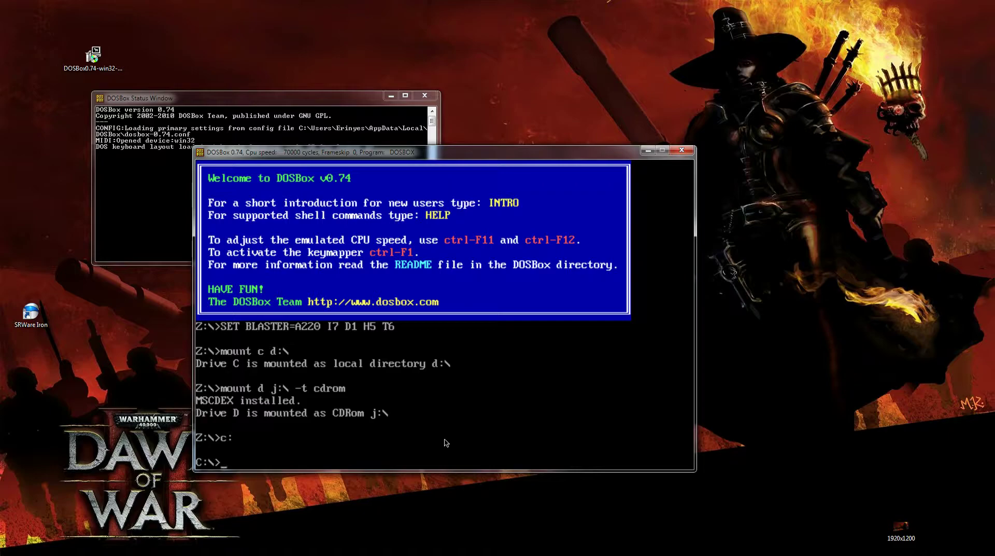
{"action": "type", "text": "1111111"}
{"action": "key", "text": "BackSpace"}
{"action": "key", "text": "BackSpace"}
{"action": "key", "text": "BackSpace"}
{"action": "key", "text": "BackSpace"}
{"action": "key", "text": "BackSpace"}
{"action": "key", "text": "BackSpace"}
{"action": "key", "text": "BackSpace"}
Change to the IMPERIUM directory on drive C and list its contents with dir.
{"action": "type", "text": "cd im"}
{"action": "key", "text": "Tab"}
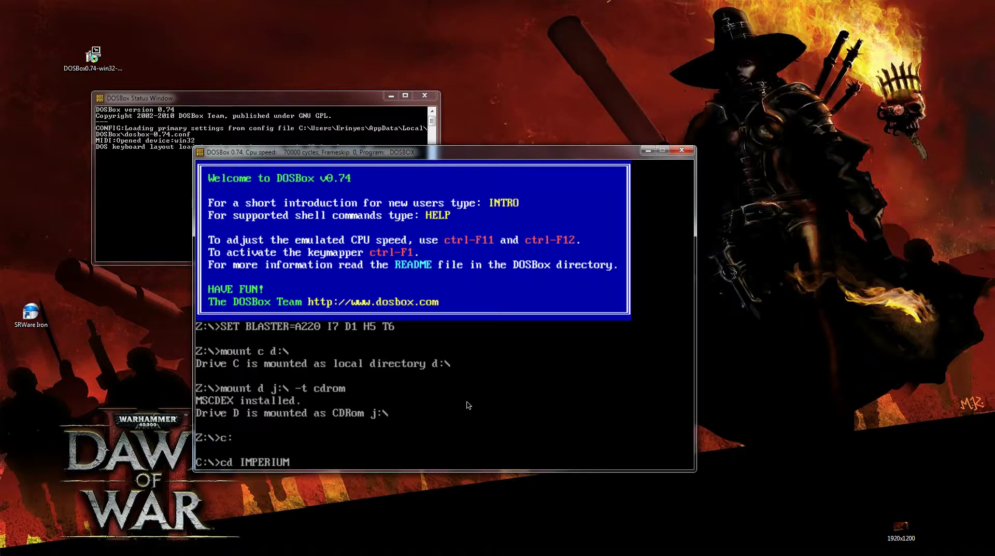
{"action": "key", "text": "Return"}
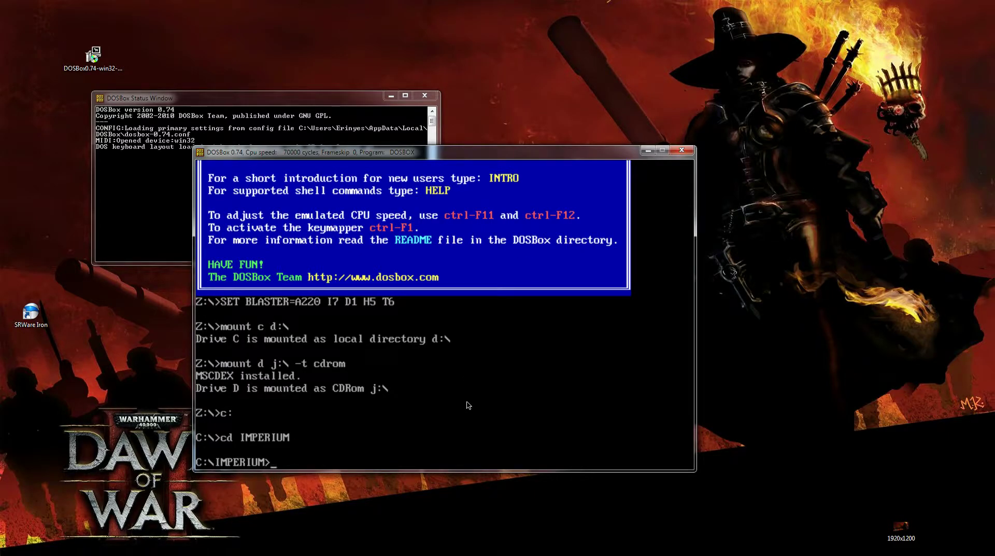
{"action": "type", "text": "fd"}
{"action": "type", "text": "dir"}
{"action": "key", "text": "Return"}
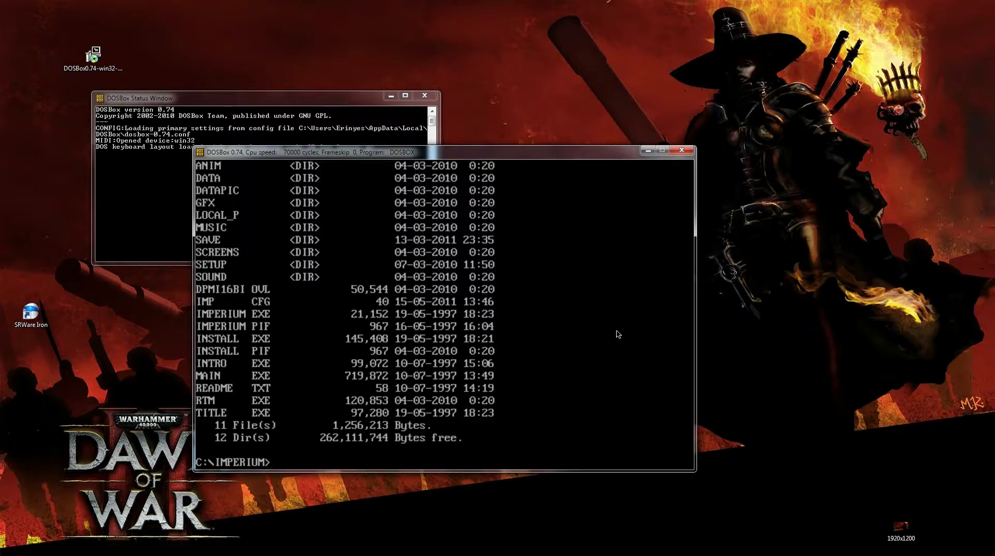
Run INSTALL.EXE and view the automatic sound card detection notice, returning to the setup menu without starting detection.
{"action": "type", "text": "INSTALL.EXE"}
{"action": "key", "text": "Return"}
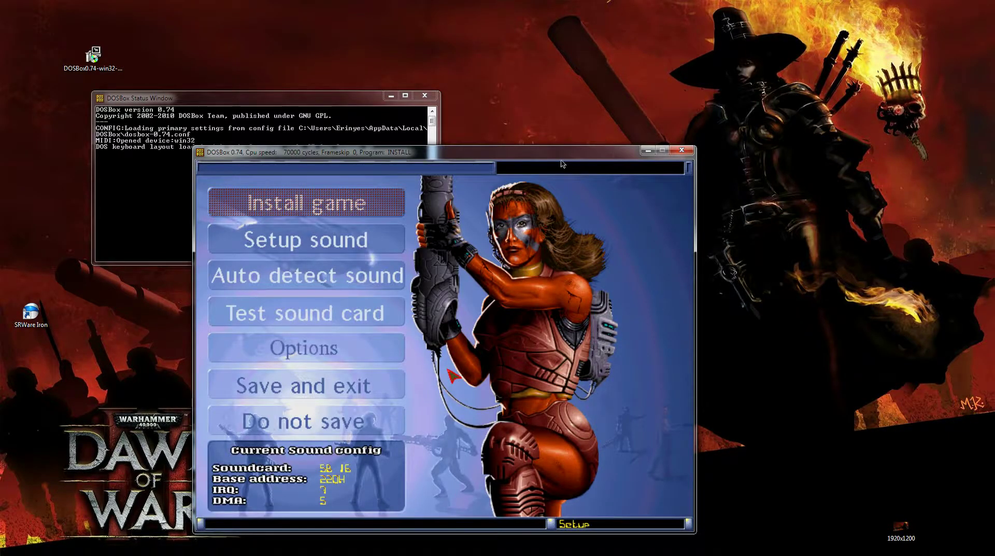
{"action": "left_click_drag", "start_coordinate": [557, 148], "coordinate": [584, 86]}
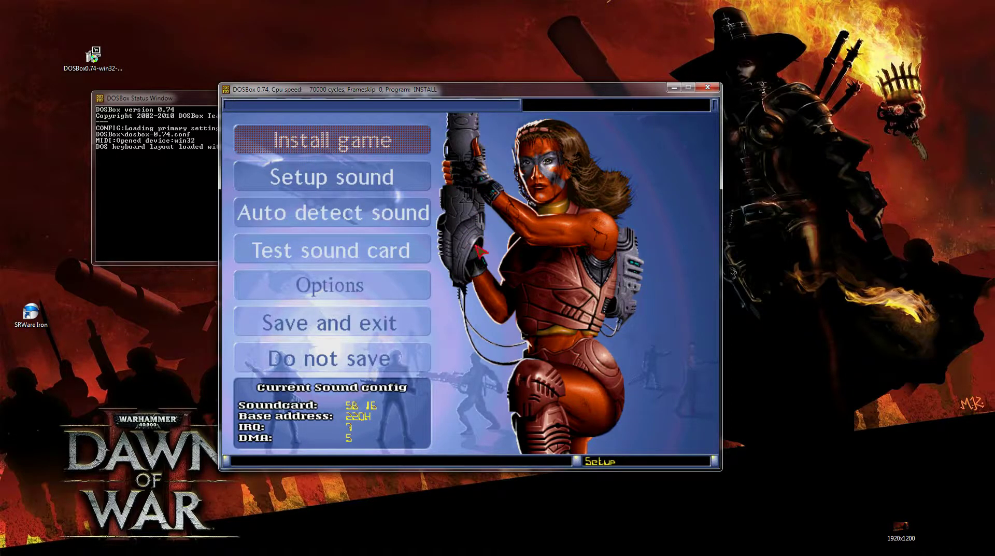
{"action": "left_click", "coordinate": [381, 222]}
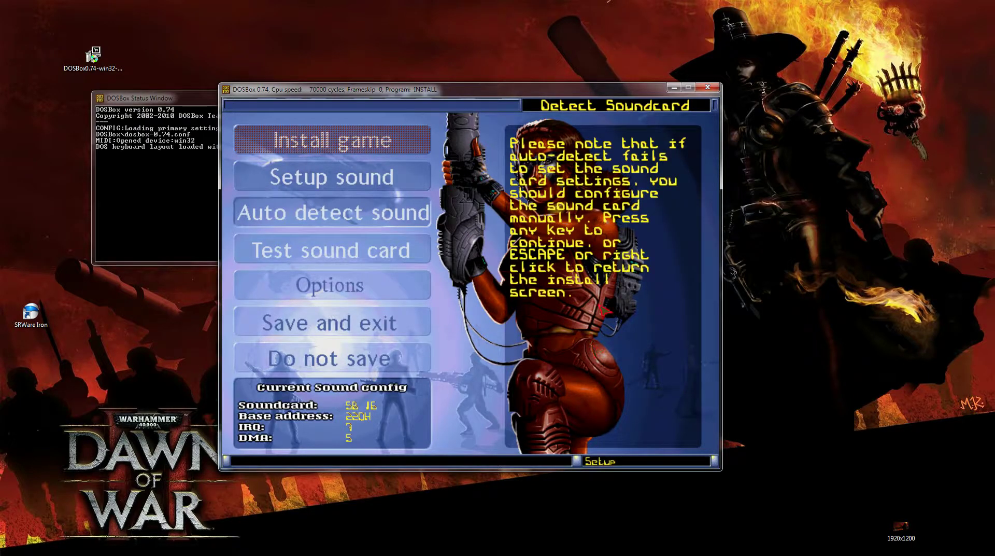
{"action": "right_click", "coordinate": [618, 306]}
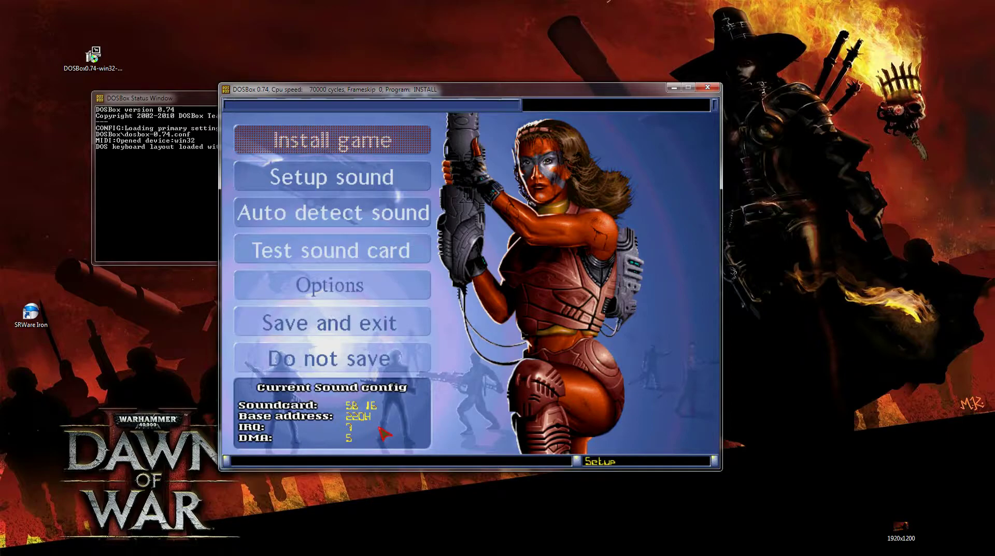
Test the sound card in the game setup and leave the setup without saving.
{"action": "left_click", "coordinate": [406, 257]}
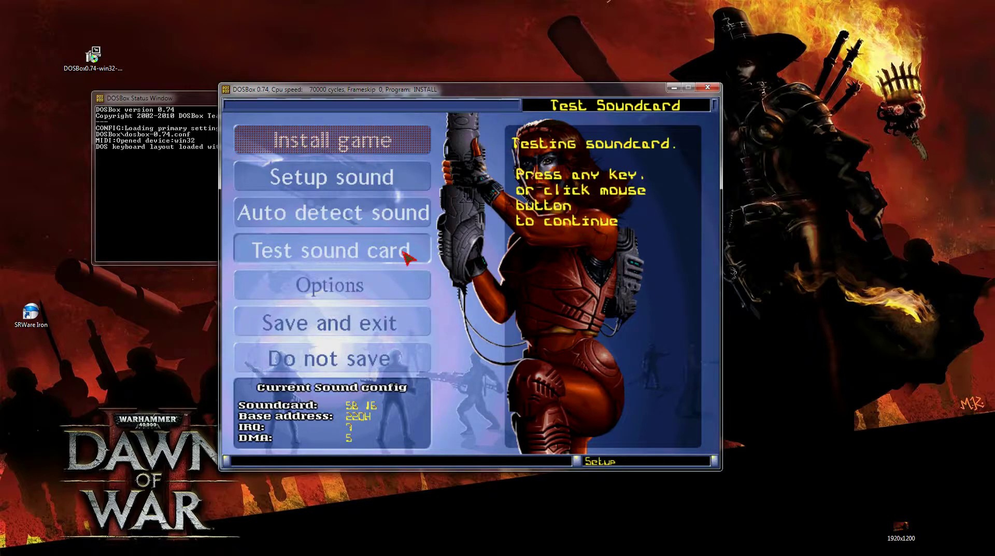
{"action": "left_click", "coordinate": [407, 257]}
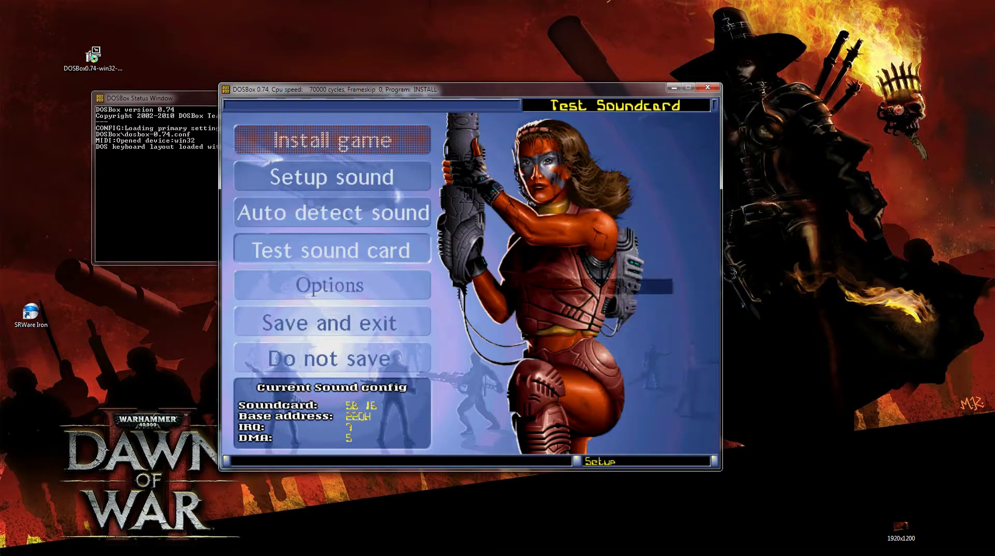
{"action": "left_click", "coordinate": [367, 370]}
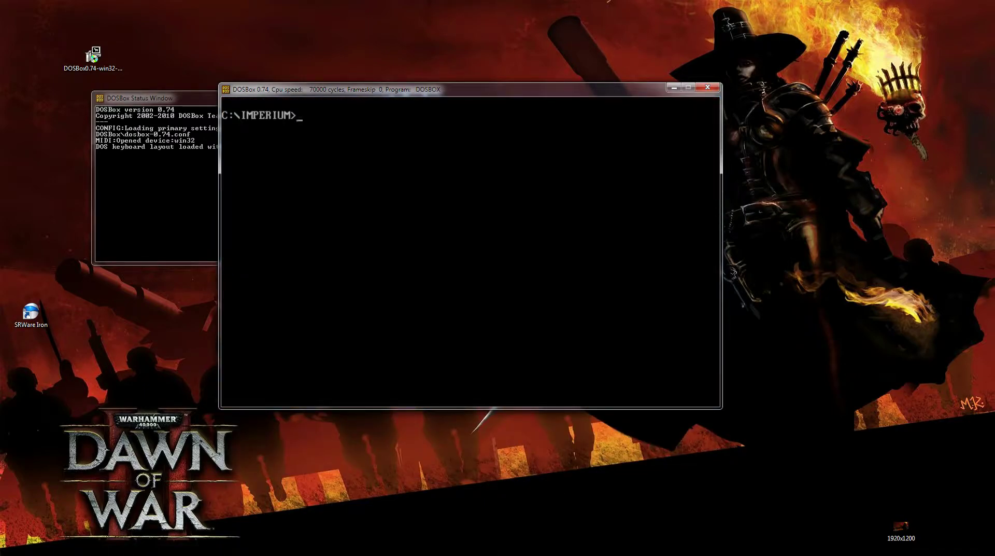
List the files in the IMPERIUM directory again to find the game's executable.
{"action": "type", "text": "dir"}
{"action": "key", "text": "Return"}
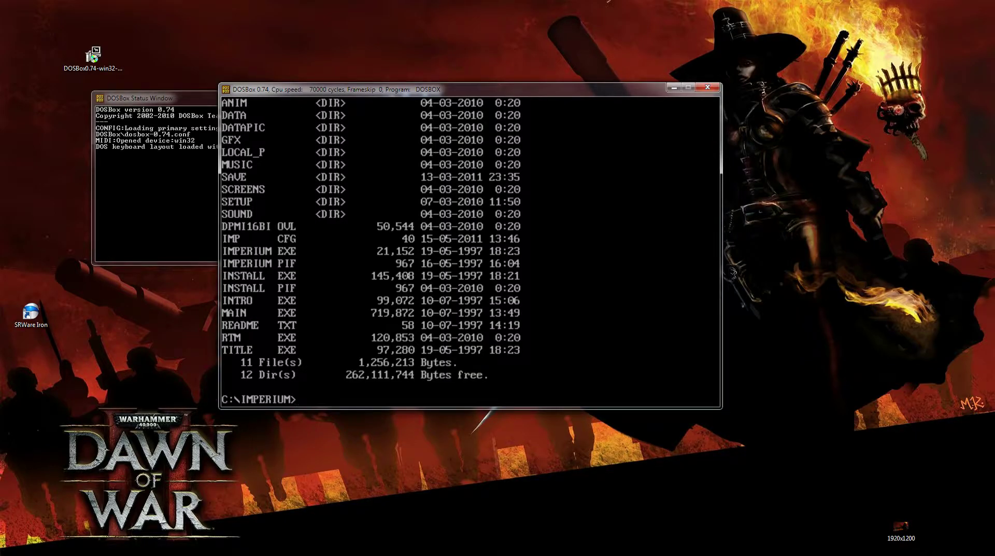
{"action": "type", "text": "IMPERIUM.EXE"}
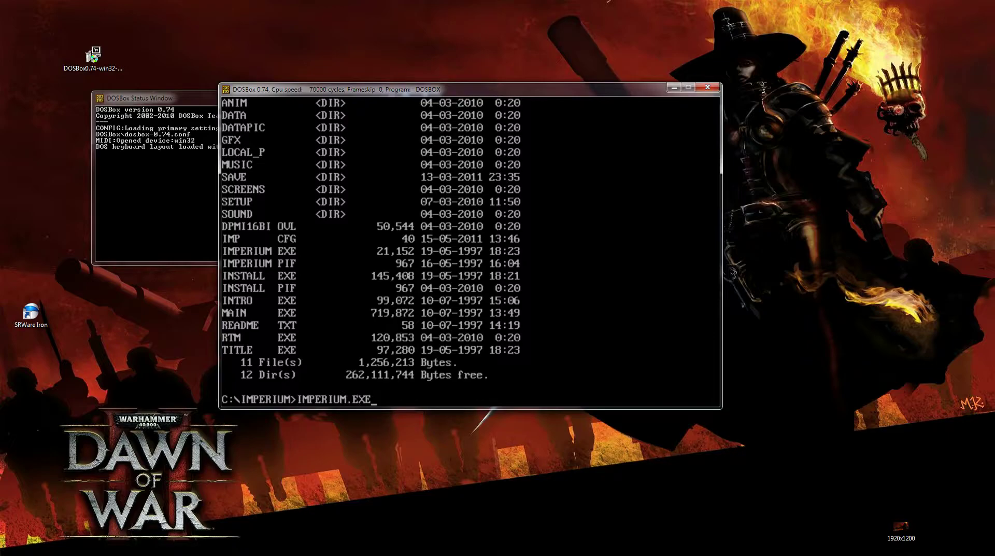
{"action": "key", "text": "BackSpace"}
{"action": "key", "text": "BackSpace"}
{"action": "key", "text": "BackSpace"}
{"action": "key", "text": "BackSpace"}
{"action": "key", "text": "BackSpace"}
{"action": "key", "text": "BackSpace"}
{"action": "key", "text": "BackSpace"}
{"action": "key", "text": "BackSpace"}
{"action": "key", "text": "BackSpace"}
{"action": "key", "text": "BackSpace"}
{"action": "key", "text": "BackSpace"}
{"action": "key", "text": "BackSpace"}
Run IMPERIUM.EXE by completing its name from "im" and open the game's load screen.
{"action": "type", "text": "im"}
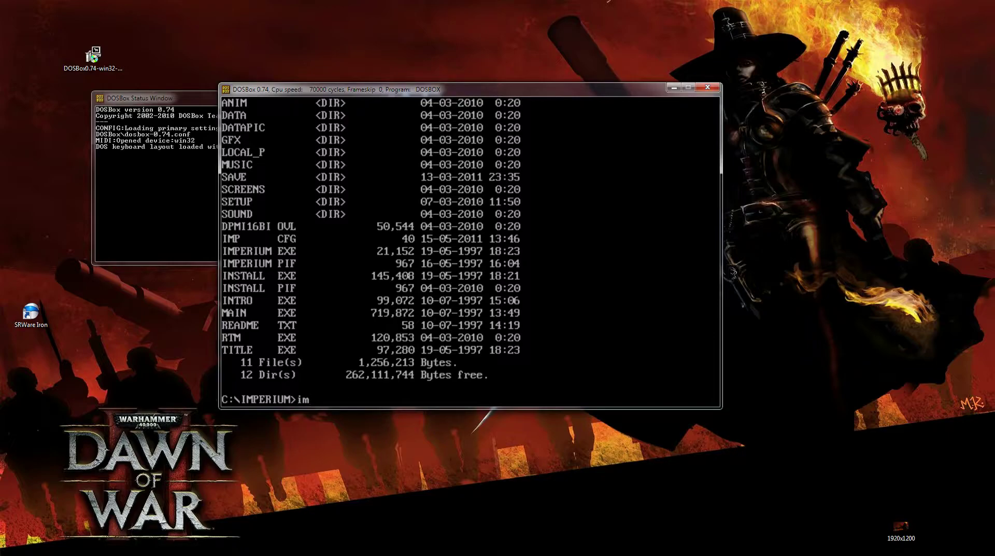
{"action": "key", "text": "Tab"}
{"action": "key", "text": "Return"}
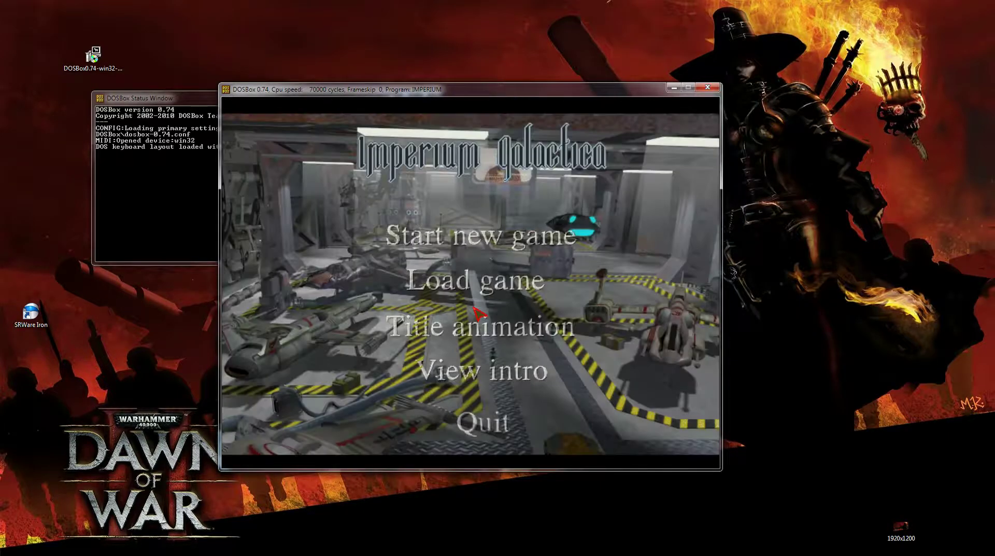
{"action": "left_click", "coordinate": [604, 280]}
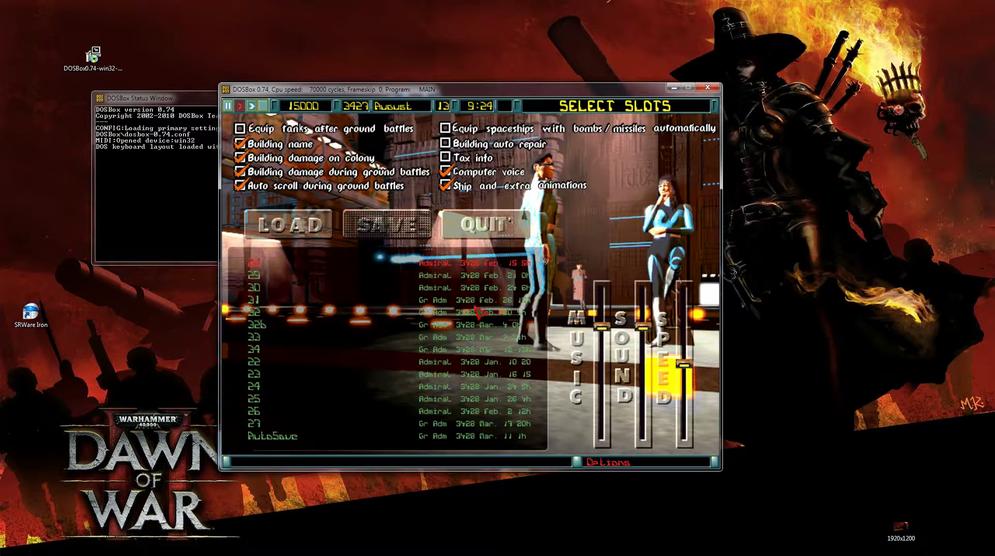
Leave the load screen, quit Imperium Galactica and close DOSBox with the exit command.
{"action": "left_click", "coordinate": [489, 224]}
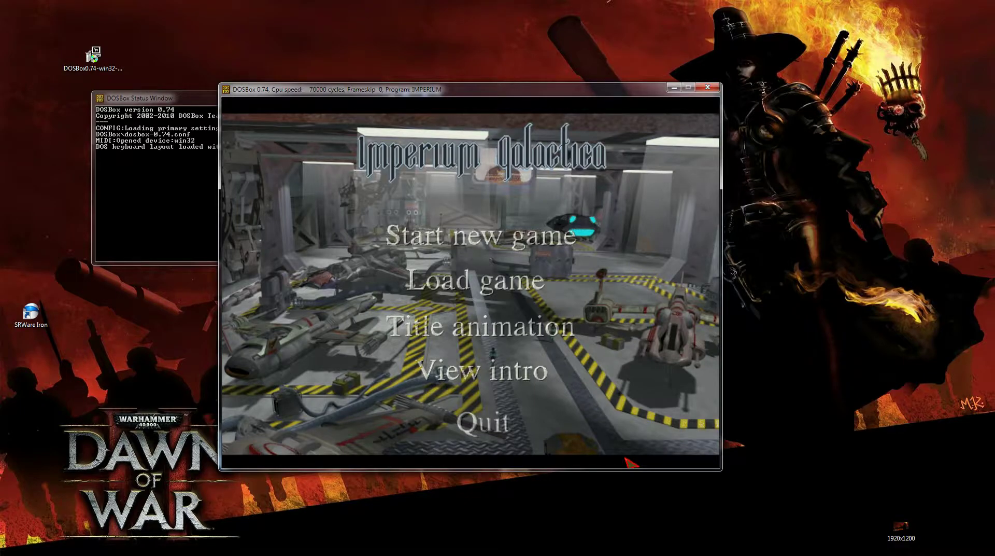
{"action": "left_click", "coordinate": [494, 426]}
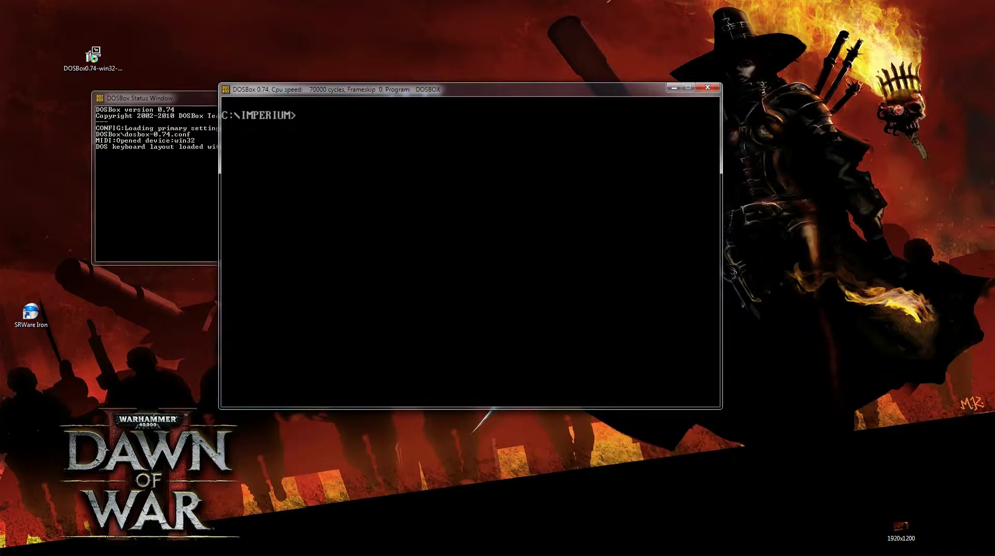
{"action": "type", "text": "exit"}
{"action": "key", "text": "Return"}
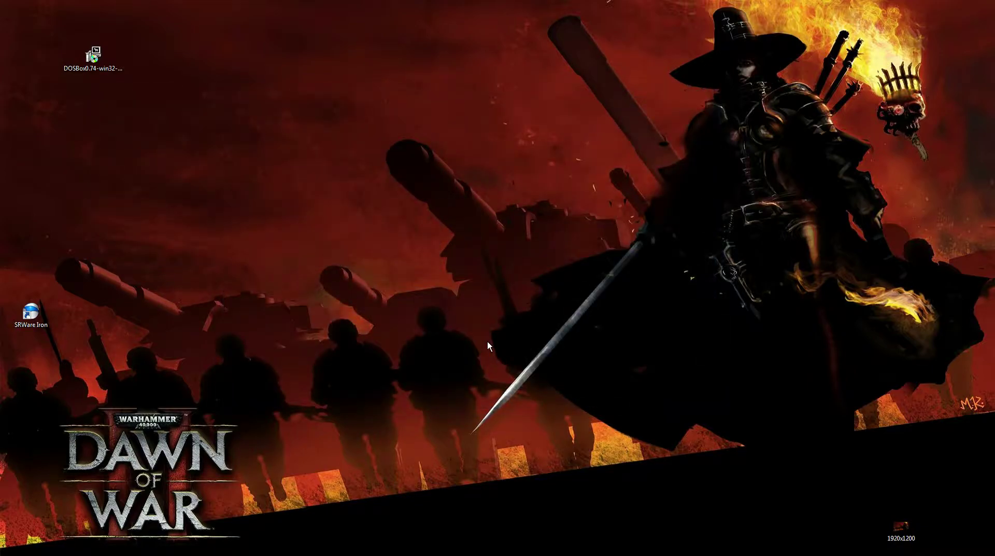